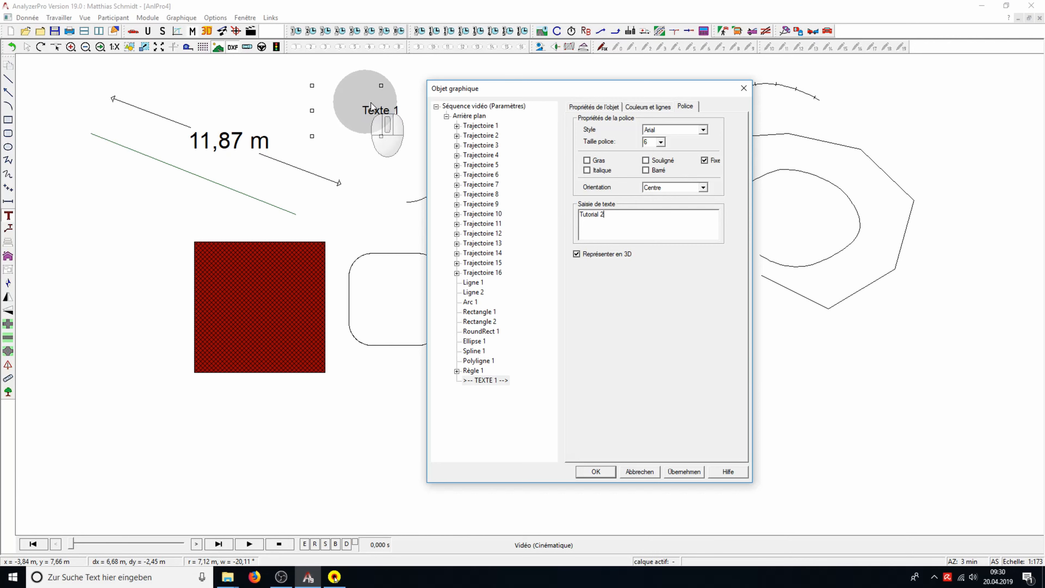
Set the "Tutorial 2" text to font size 10 in the Malgun Gothic Semilight typeface and apply the changes
click(661, 143)
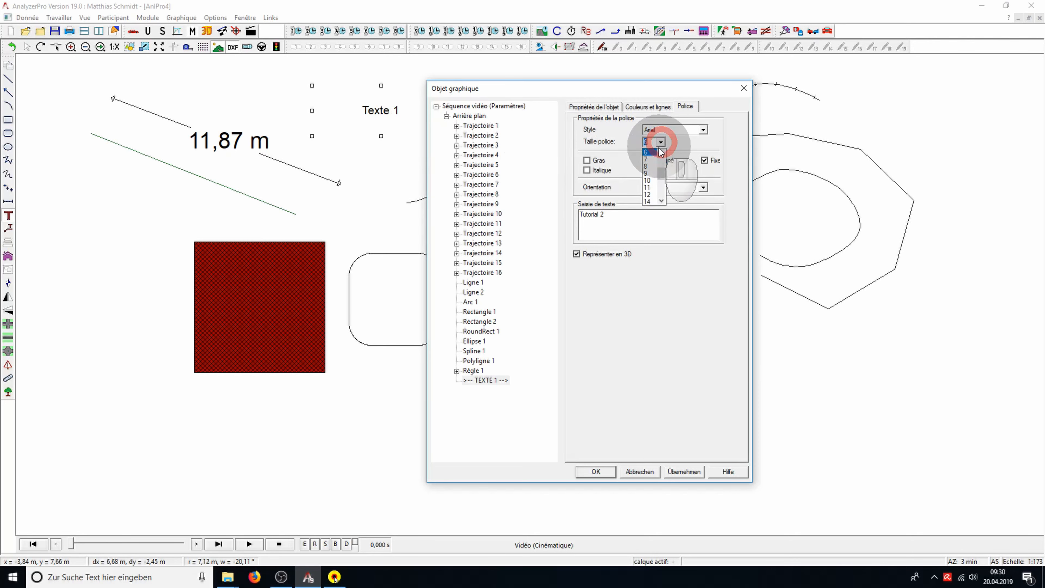
click(650, 172)
click(704, 131)
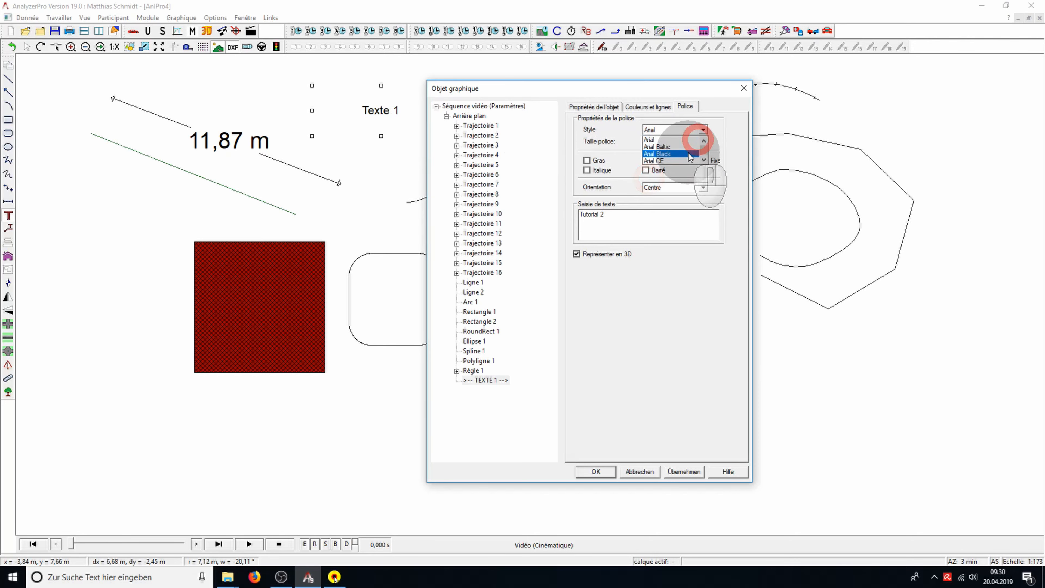
key(m)
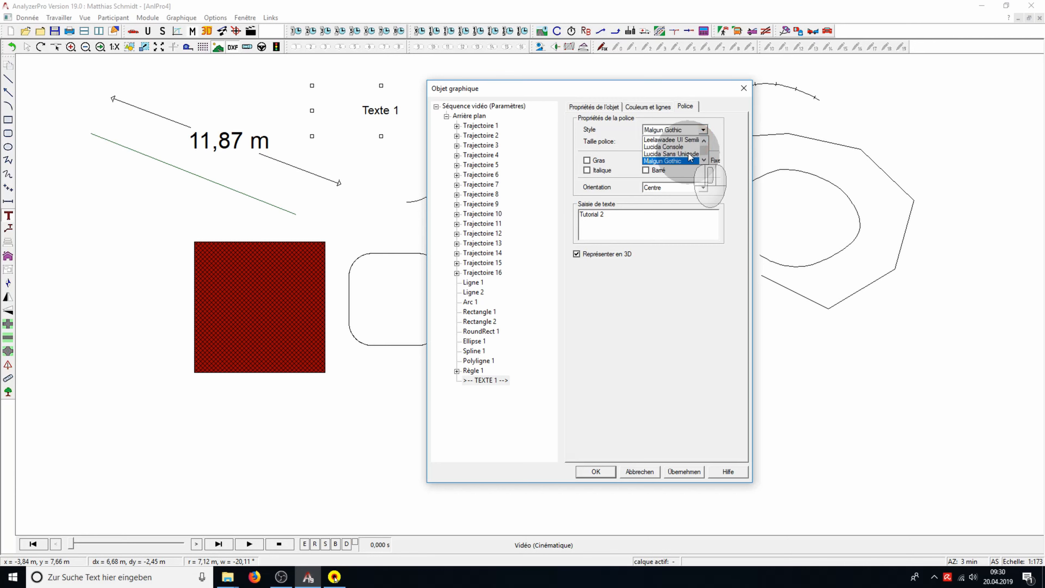
scroll(688, 153, down, 1)
click(688, 153)
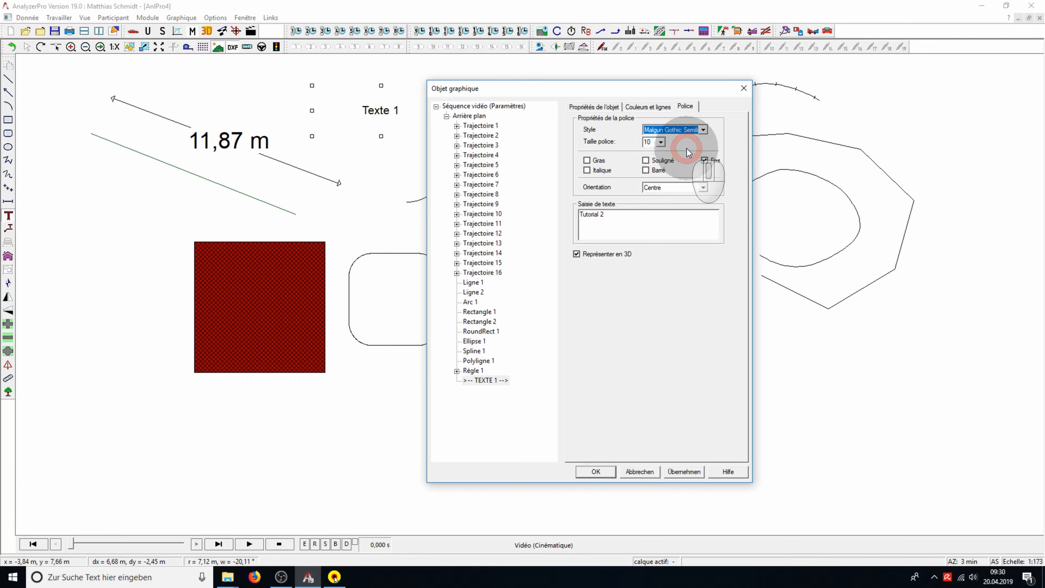
click(695, 471)
click(609, 472)
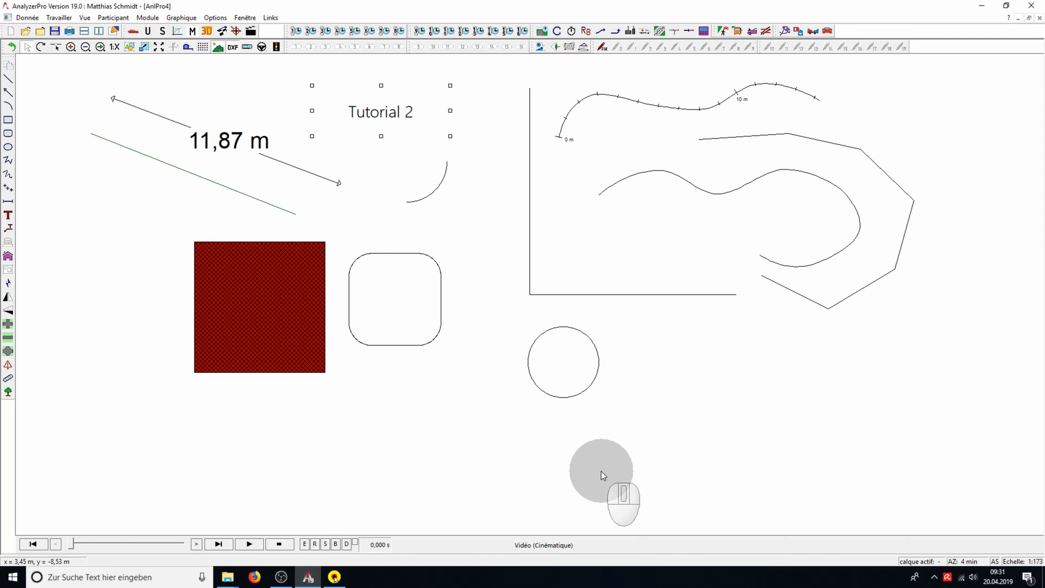
Add an arrow annotation about 4.1 m long between the "Tutorial 2" text and the arc, keeping its default text and settings
click(9, 228)
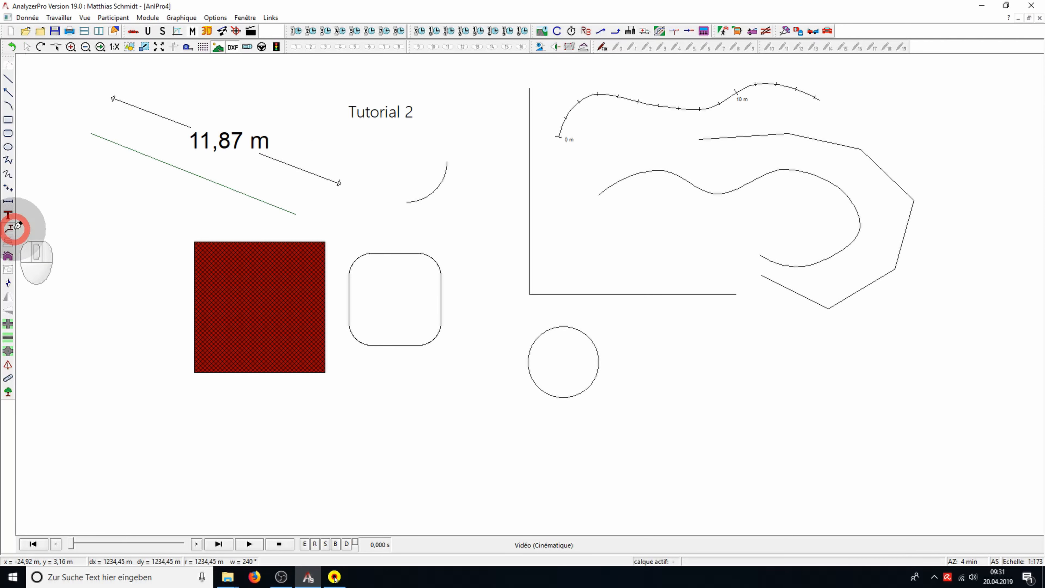
click(377, 176)
click(443, 133)
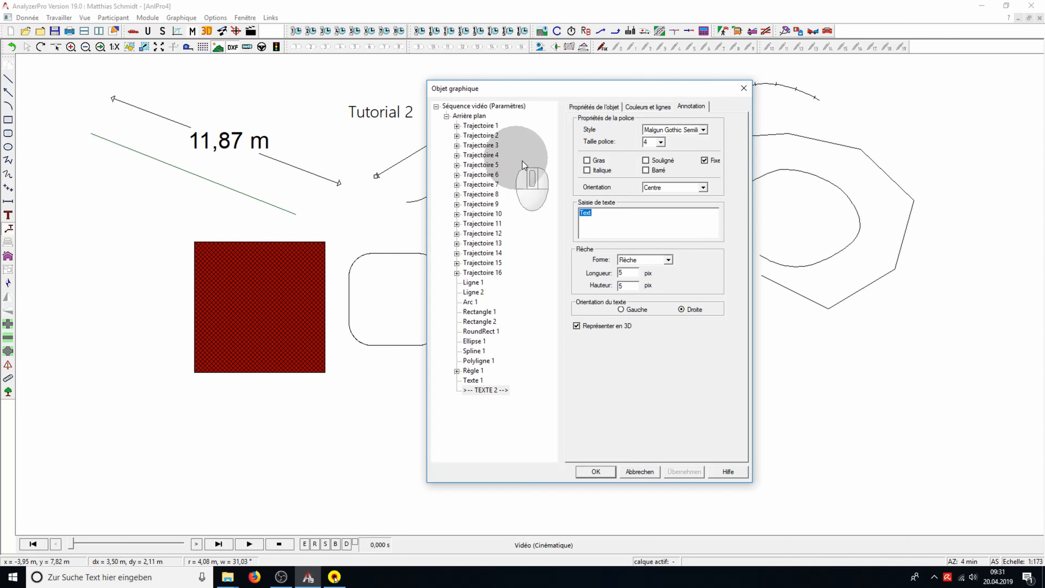
drag(608, 87, 674, 86)
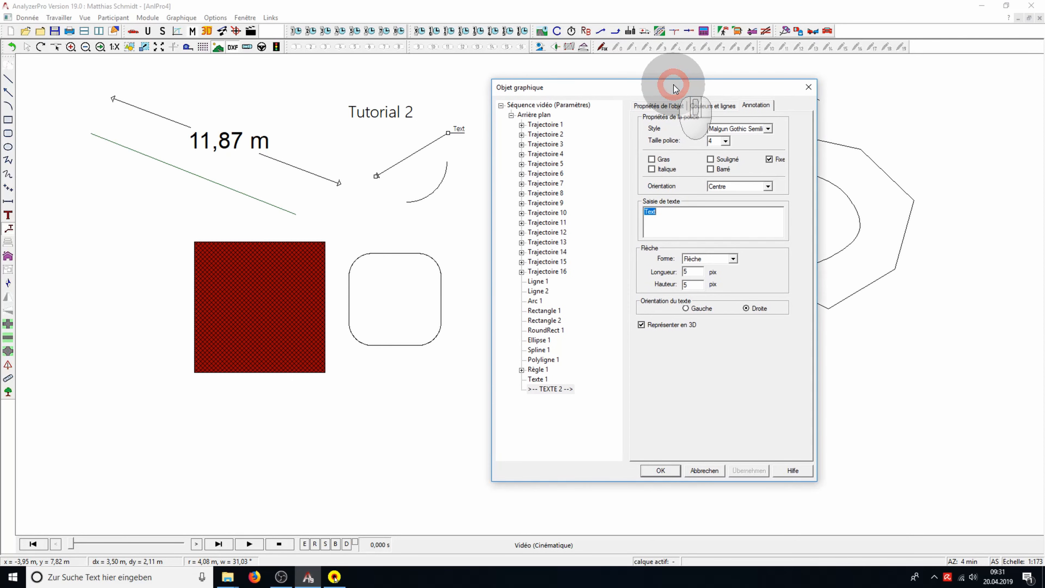
click(808, 88)
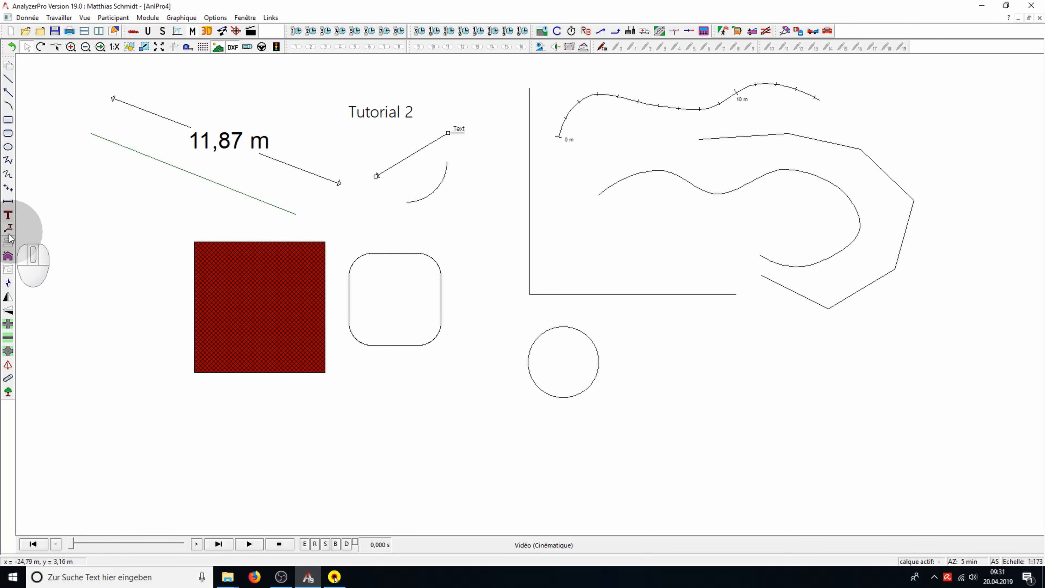
Draw a horizontal road marking about 9 m long above the red square, try the parking-space preset, and make it a direction line (Ligne direction)
click(5, 245)
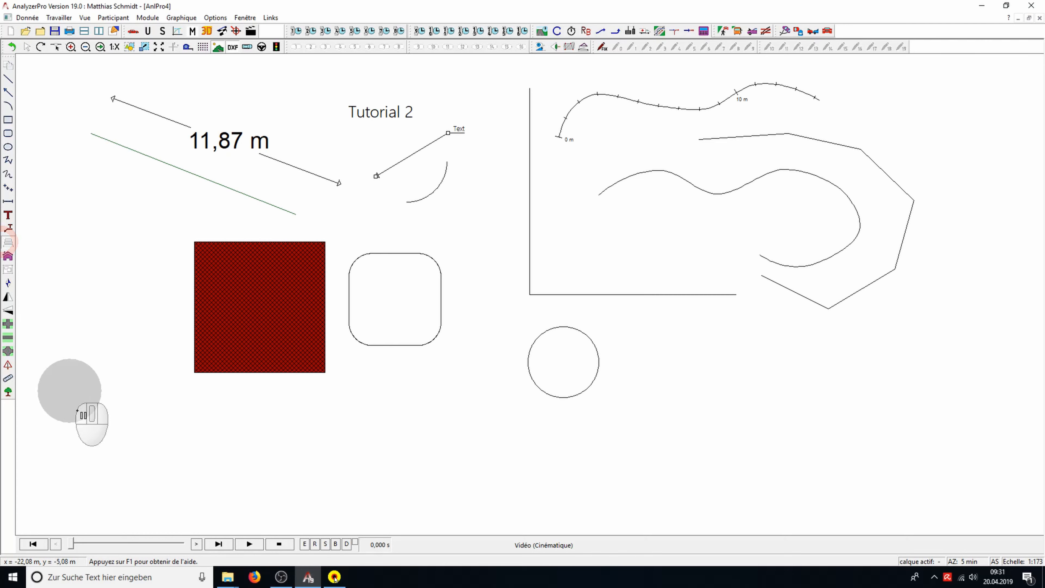
drag(60, 191, 247, 190)
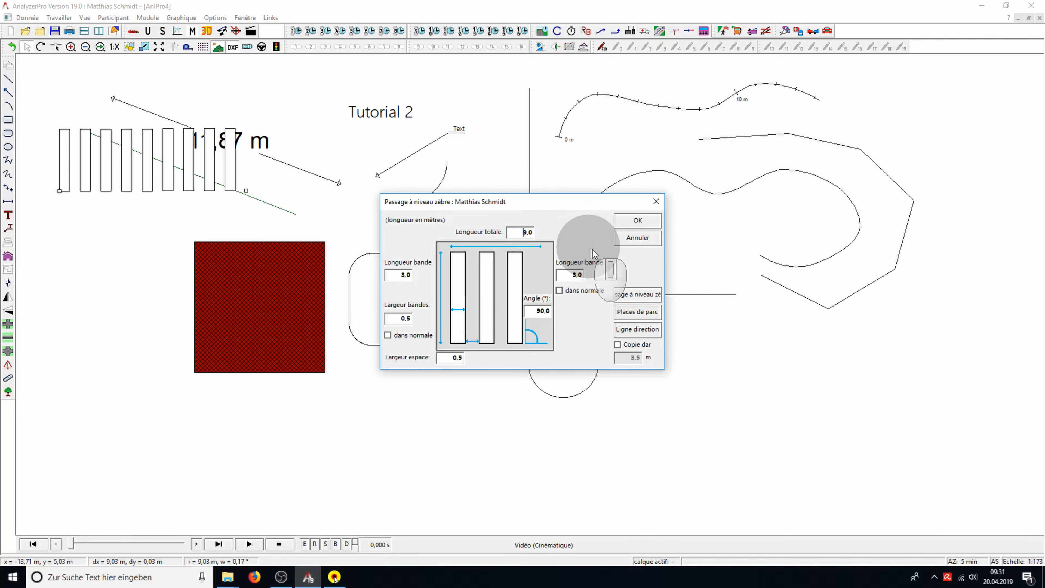
click(649, 313)
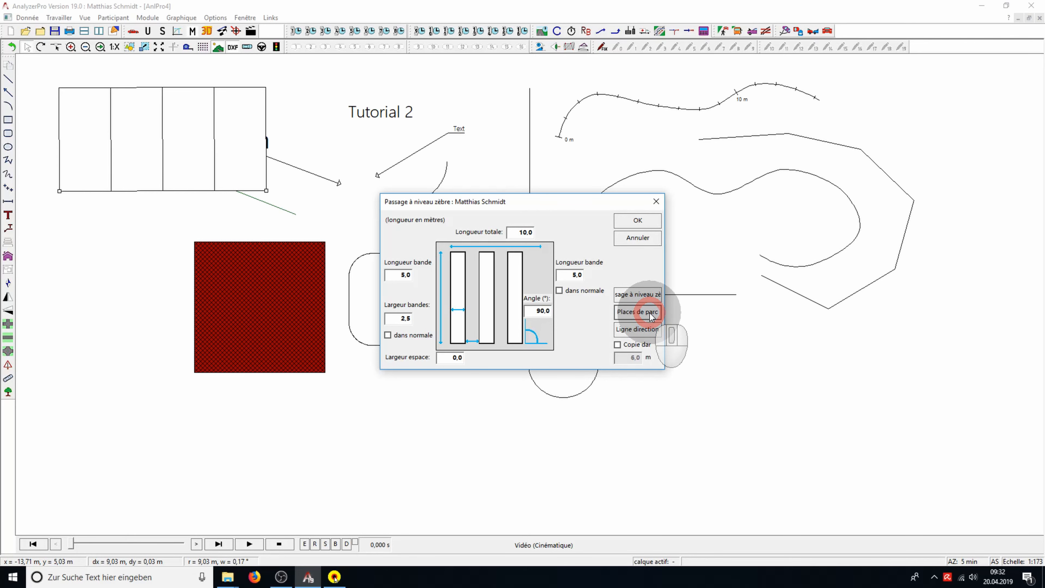
click(649, 332)
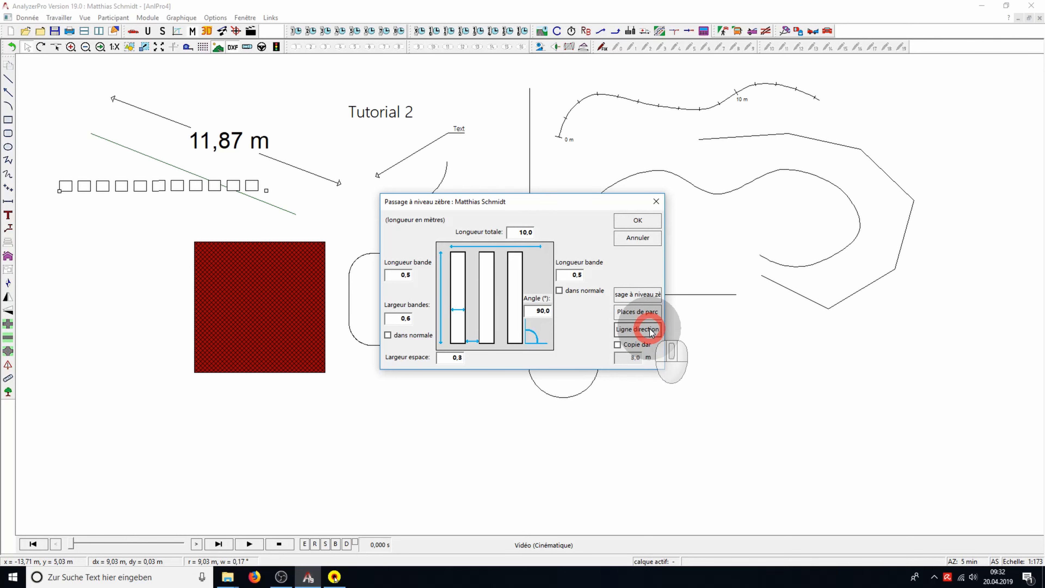
click(641, 222)
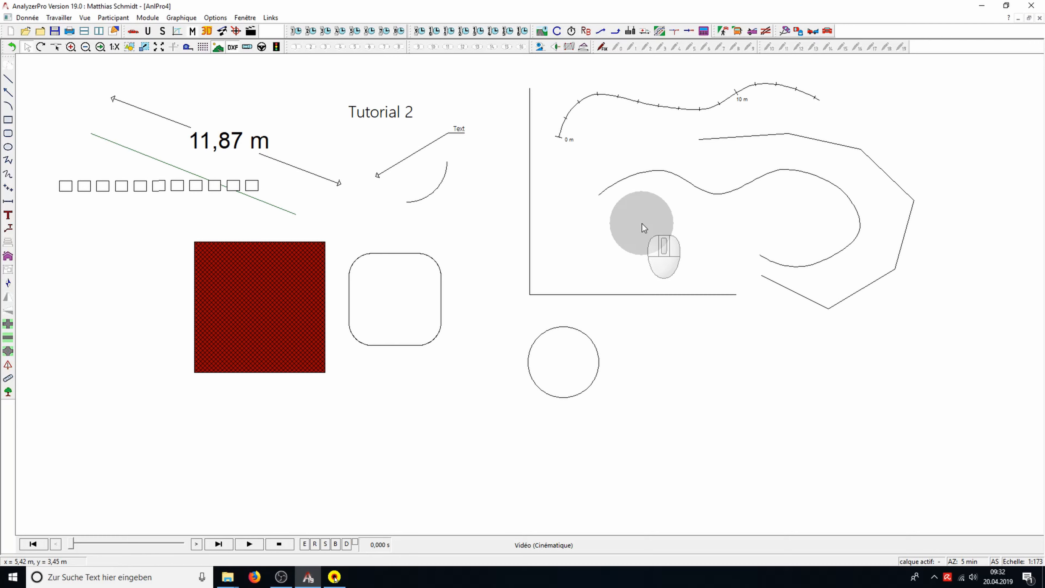
Make the spline a switchable (commutable) line object on layer 0 and apply the change
click(672, 176)
right_click(672, 176)
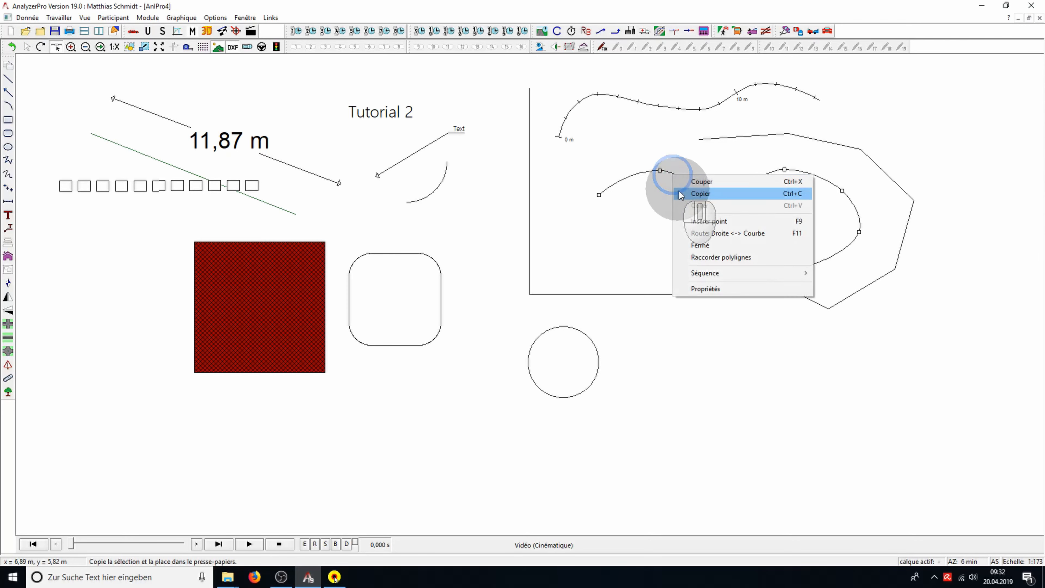
click(728, 289)
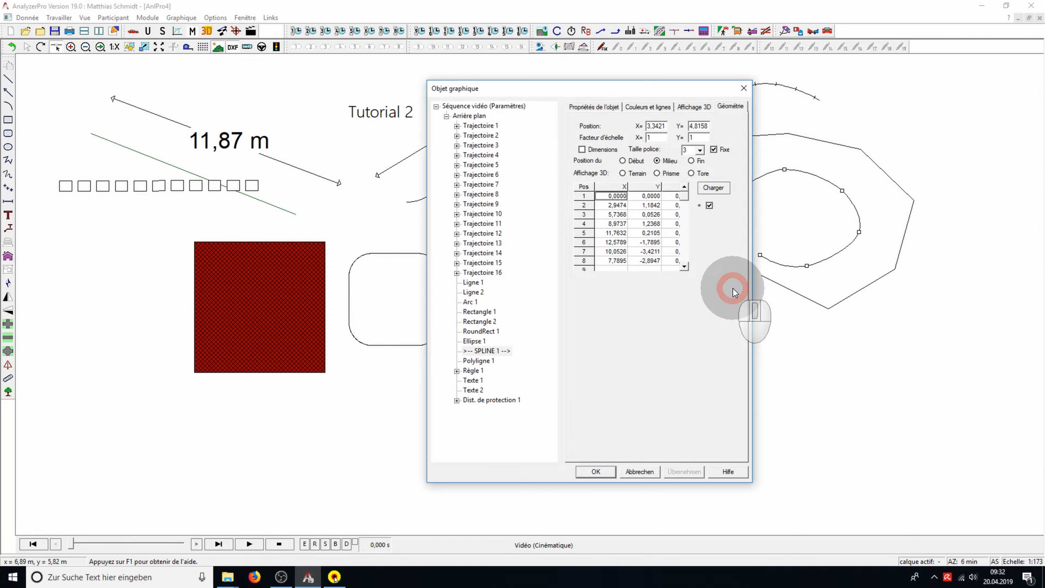
click(617, 108)
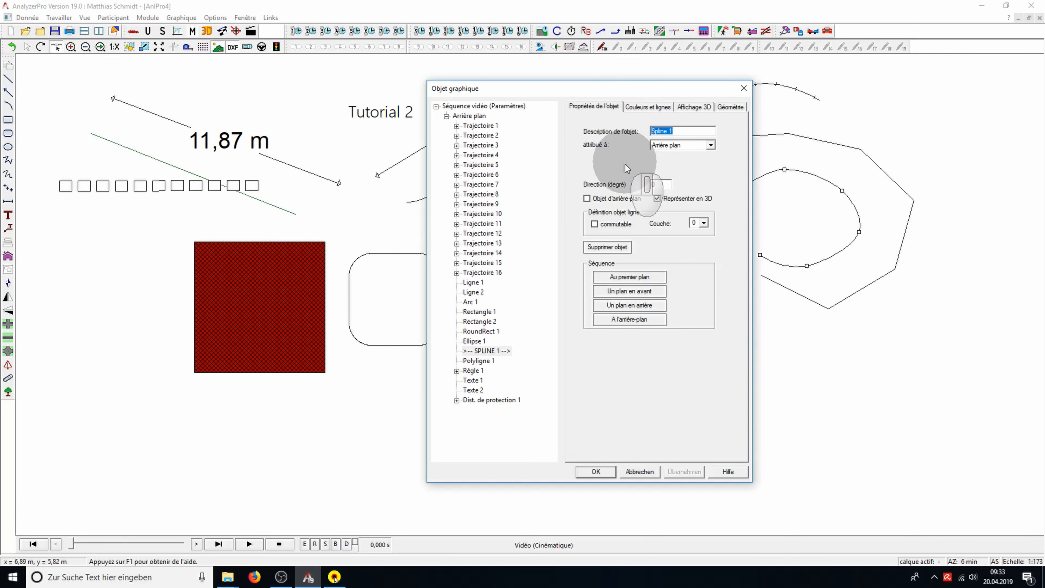
click(595, 225)
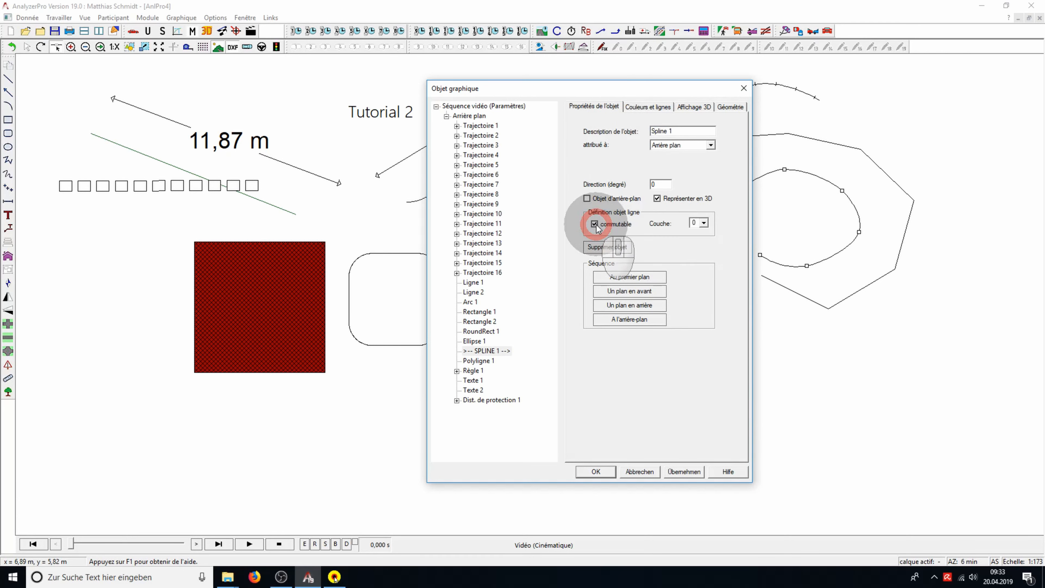
click(704, 223)
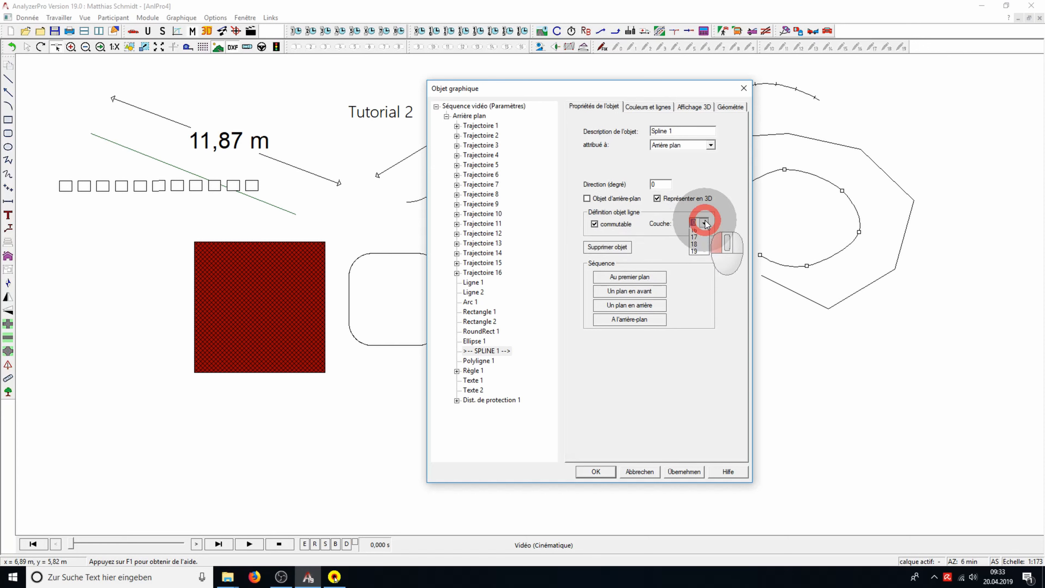
click(704, 222)
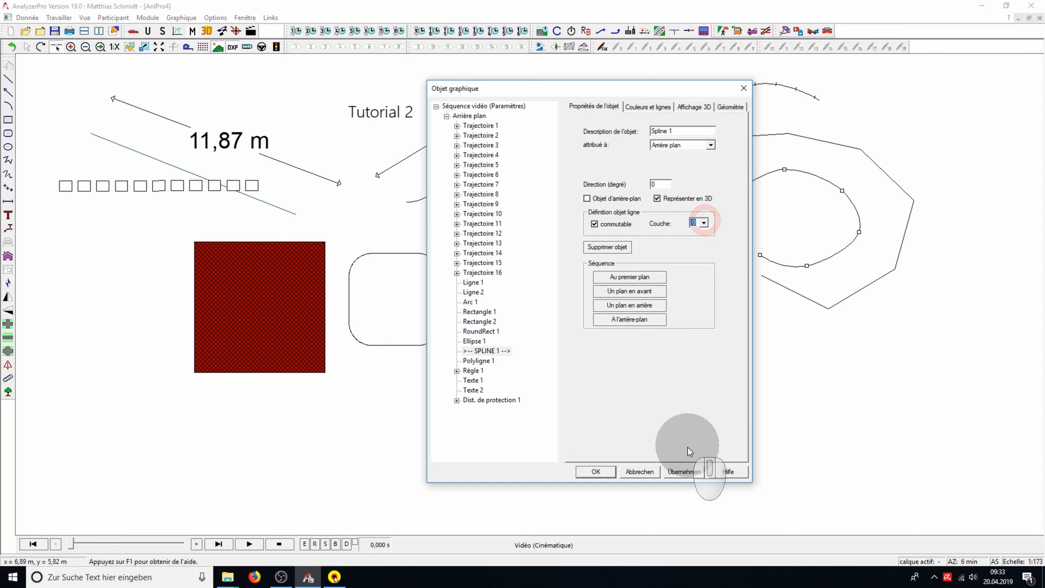
click(684, 471)
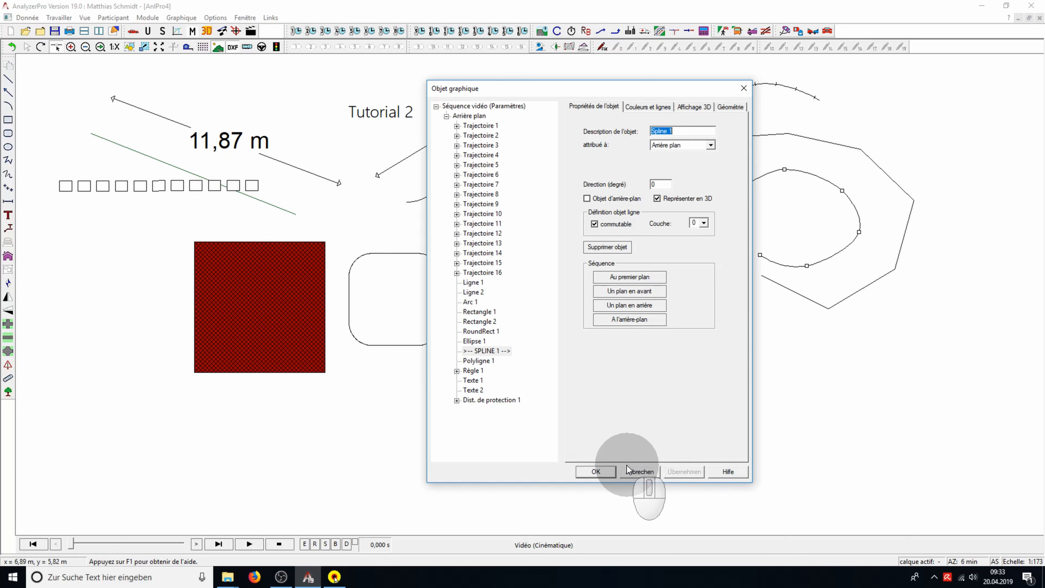
click(612, 476)
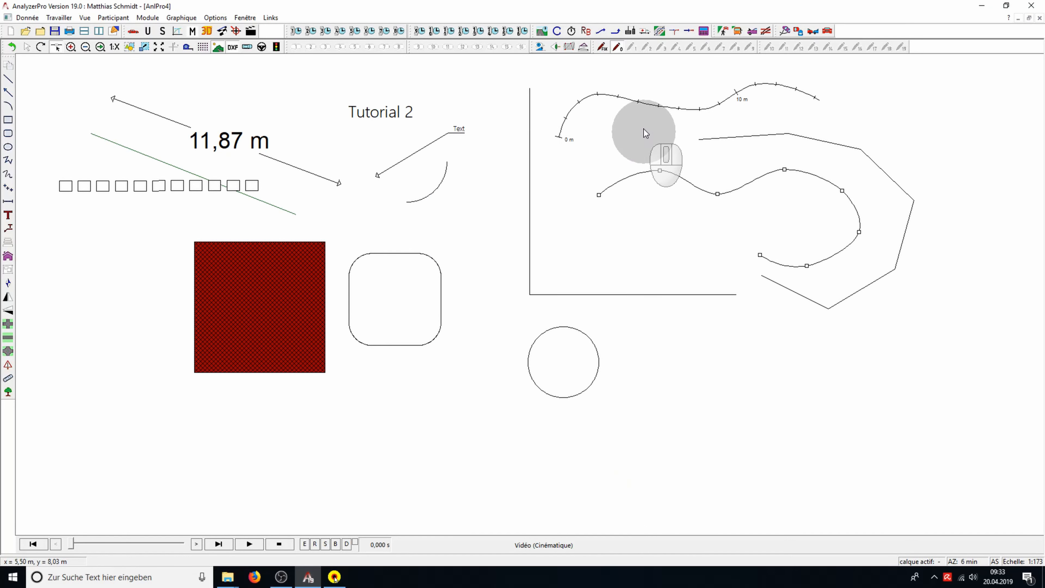
Toggle the visibility of line layer 0 several times to check that the spline switches, leaving the layer shown
click(616, 48)
click(616, 49)
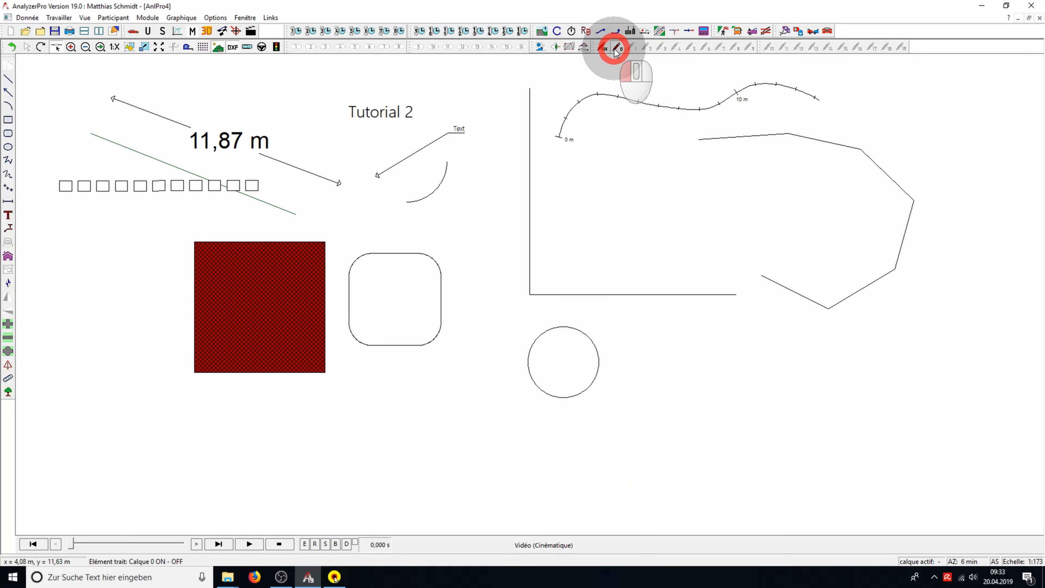
click(616, 48)
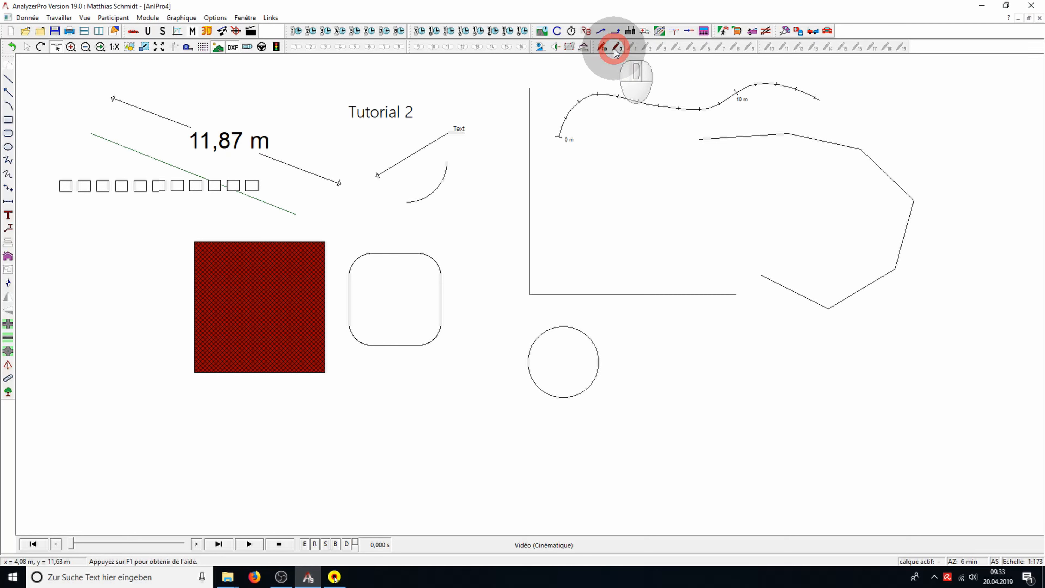
click(616, 48)
click(616, 49)
click(616, 49)
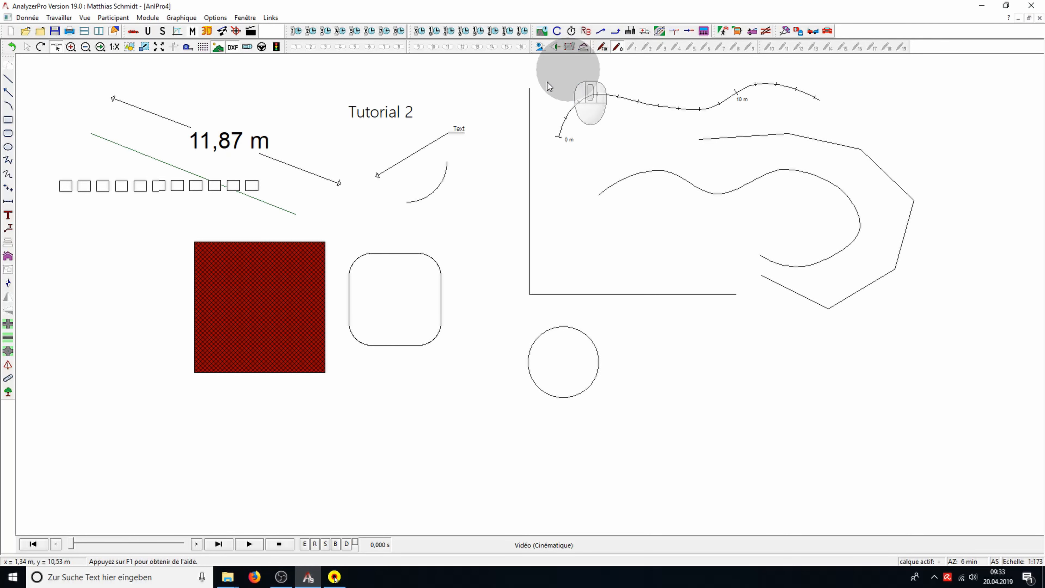
Insert a four-way intersection centred to the right of the circle, keeping the default 6.60 m road widths and coloured background
scroll(333, 228, down, 2)
scroll(334, 227, down, 4)
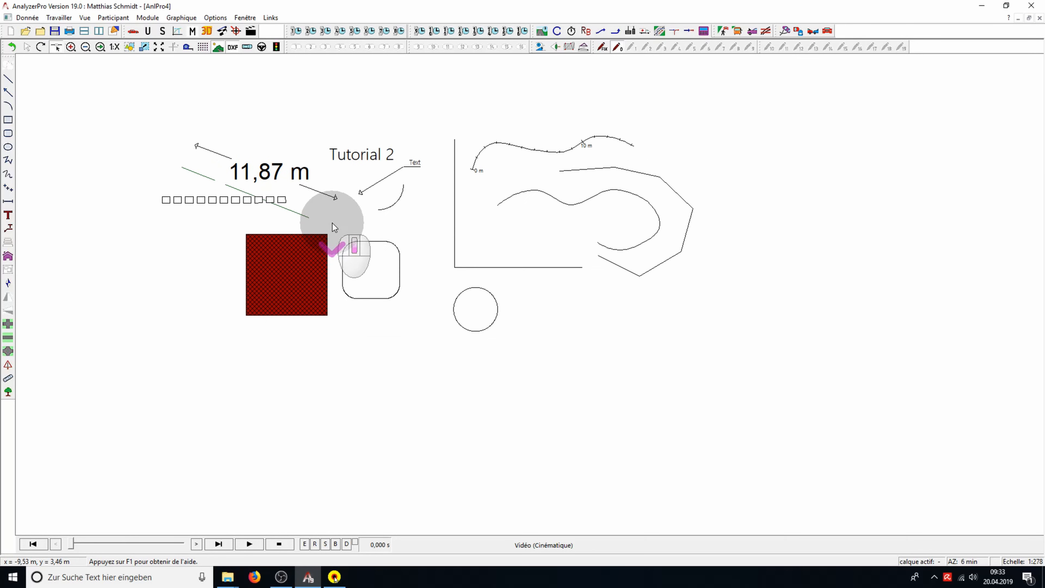
click(8, 323)
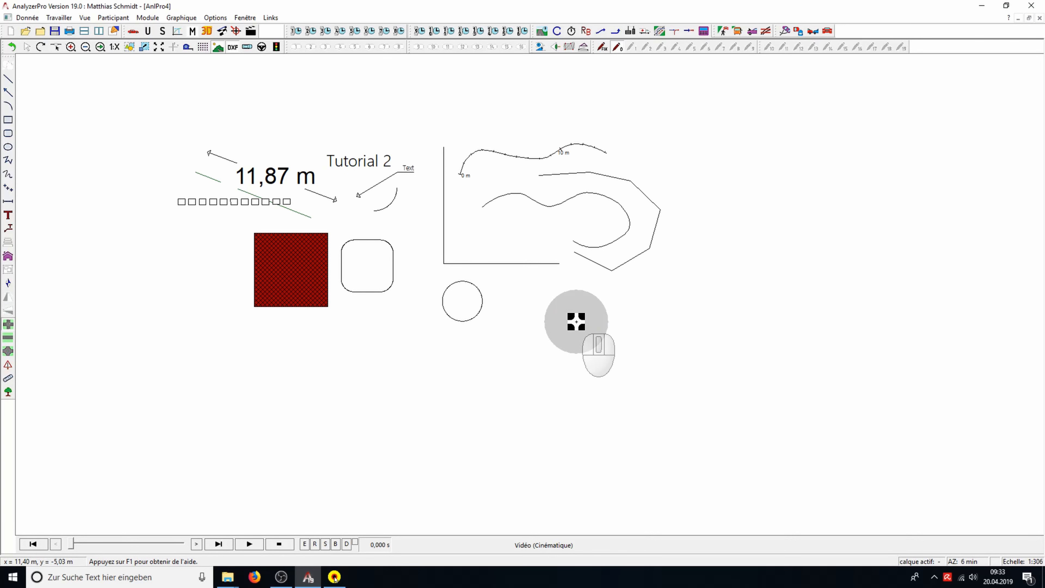
click(576, 321)
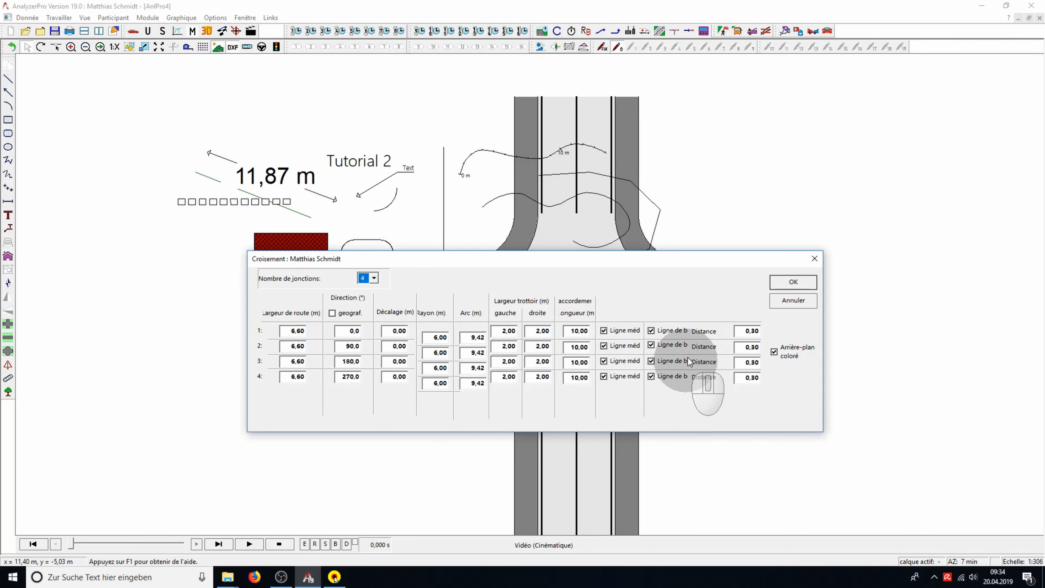
click(787, 283)
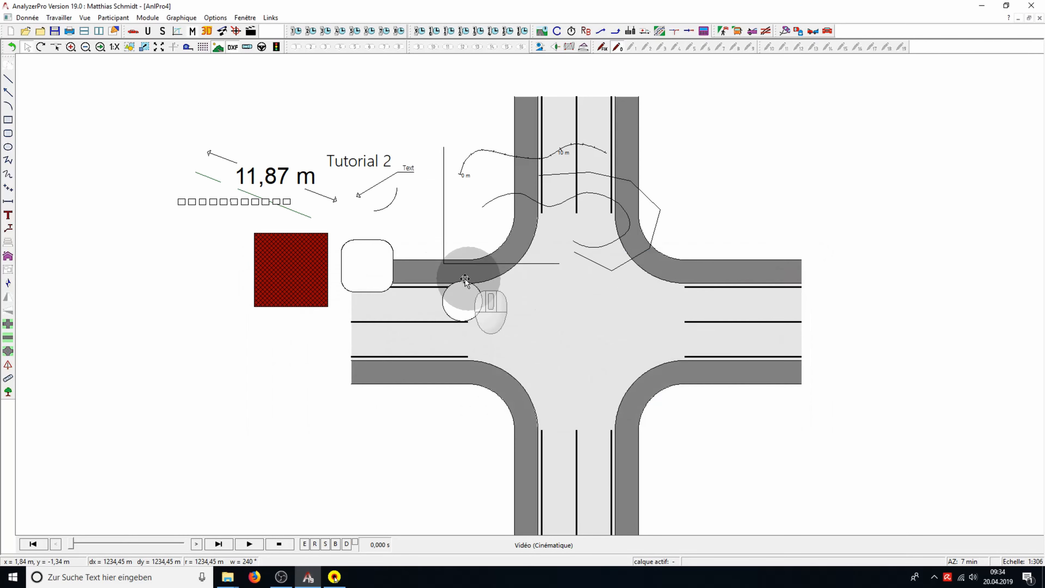
Draw a curved road through five points above the text and dimension, ending near the intersection's upper arm
scroll(307, 344, down, 1)
scroll(307, 344, down, 1)
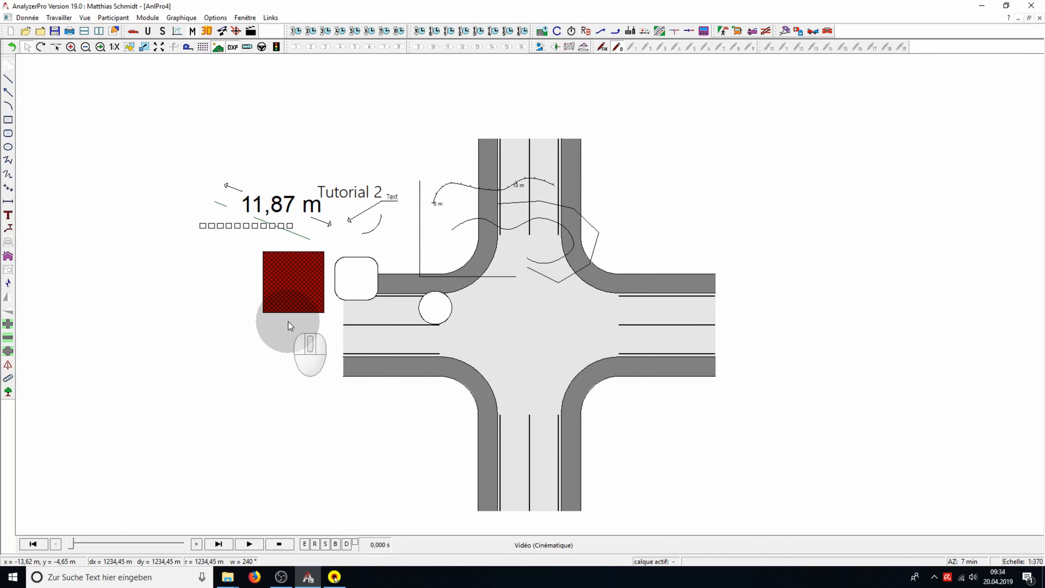
click(6, 342)
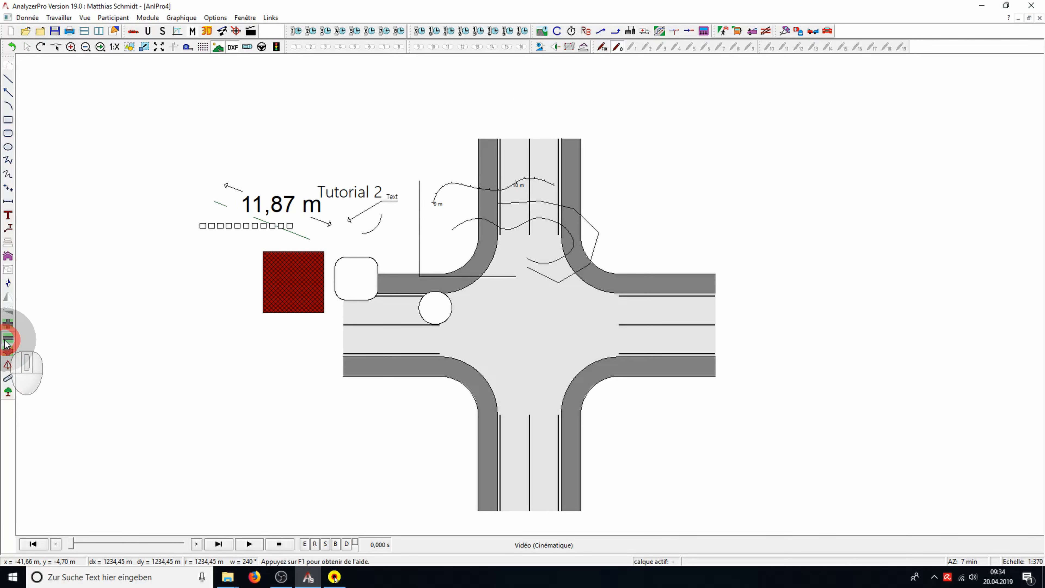
click(102, 198)
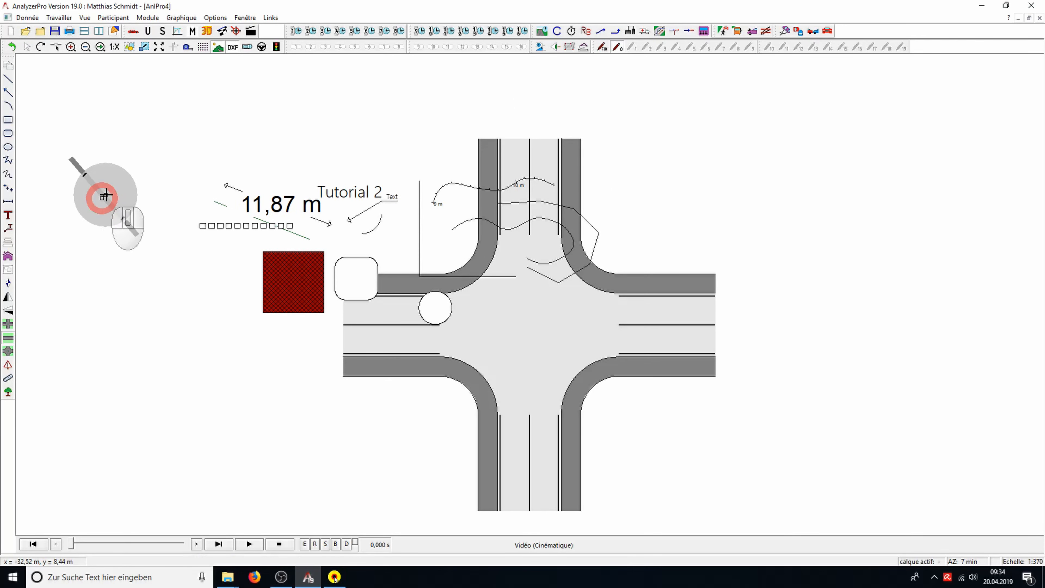
click(178, 159)
click(290, 133)
click(408, 132)
double_click(501, 129)
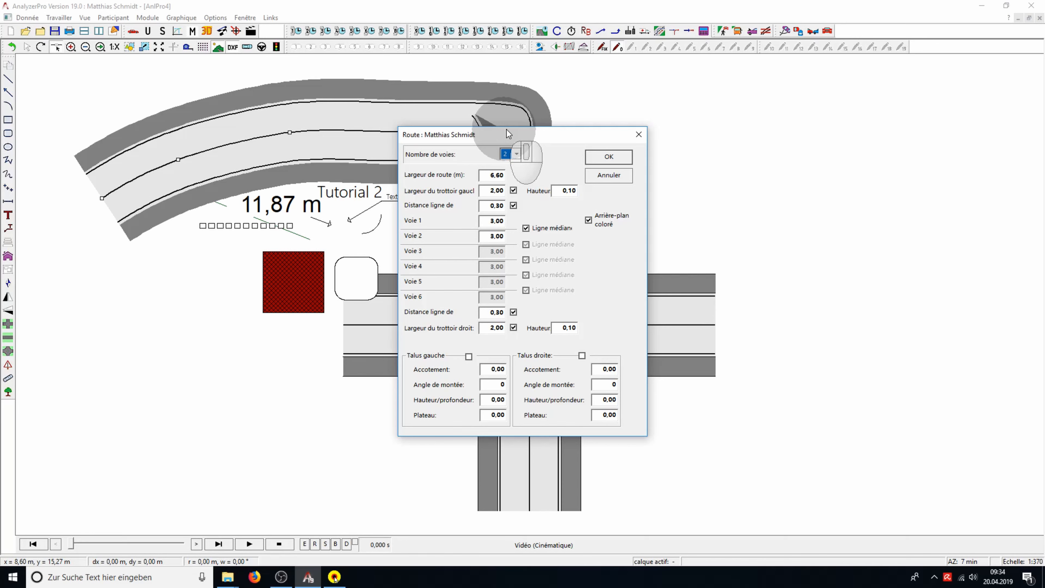
Switch the road's coloured background off and on again, then accept two lanes and the 6.60 m road width
click(588, 220)
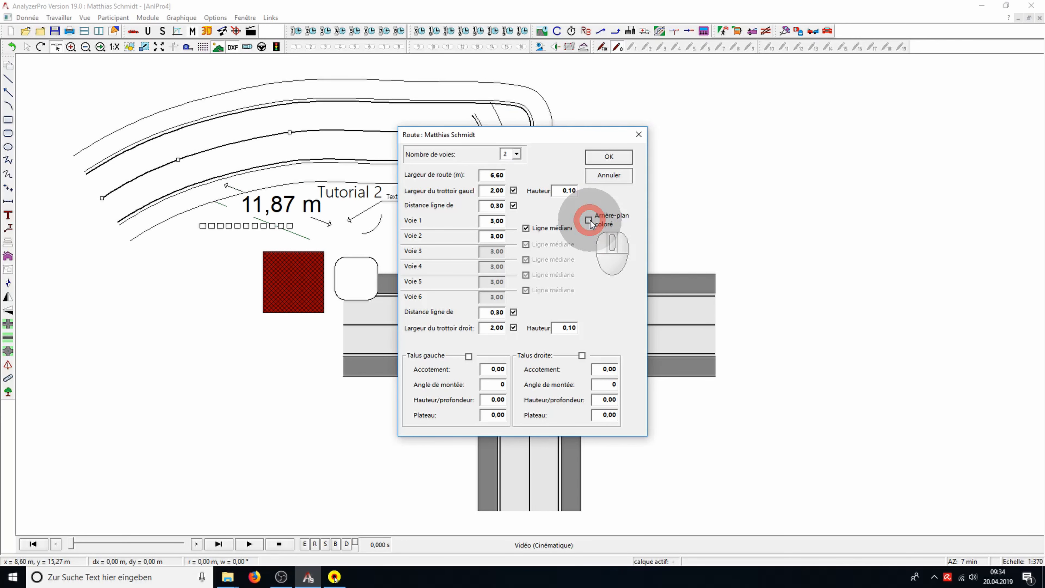
click(589, 220)
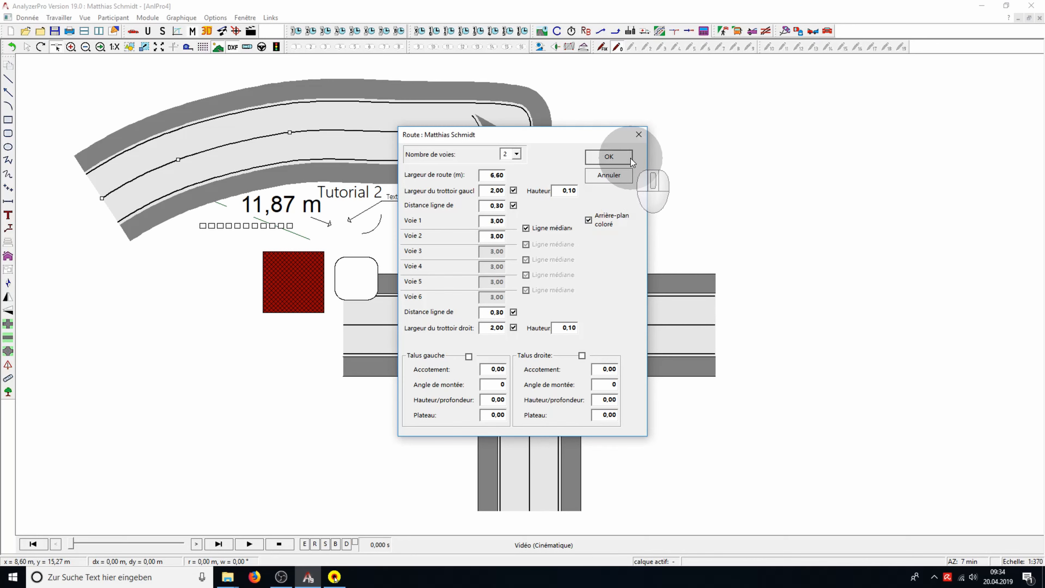
click(622, 156)
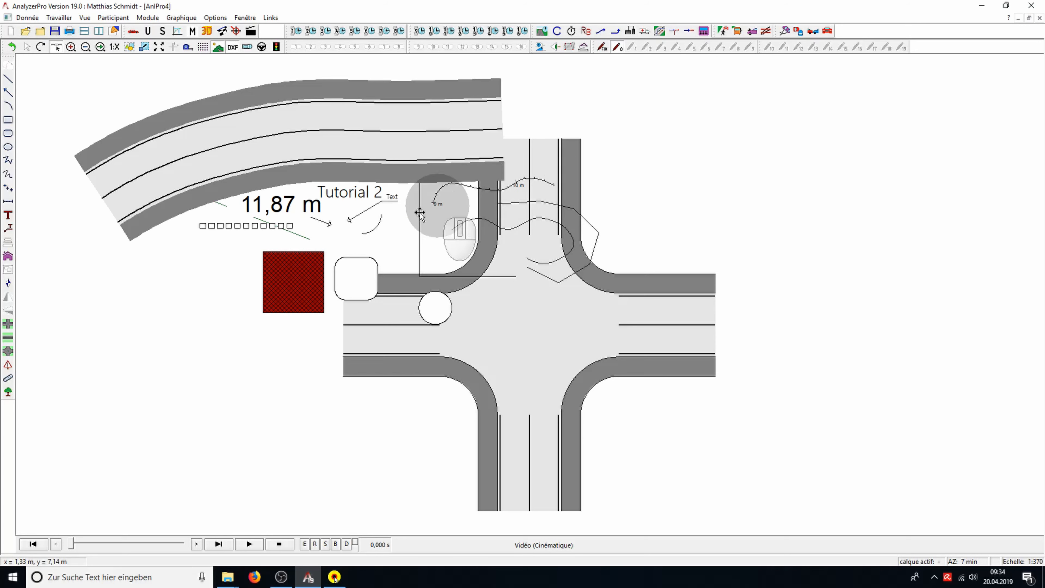
Start a traffic sign in the empty area beyond the intersection's upper arm and browse the rectangular, diamond and triangular sign categories
click(6, 370)
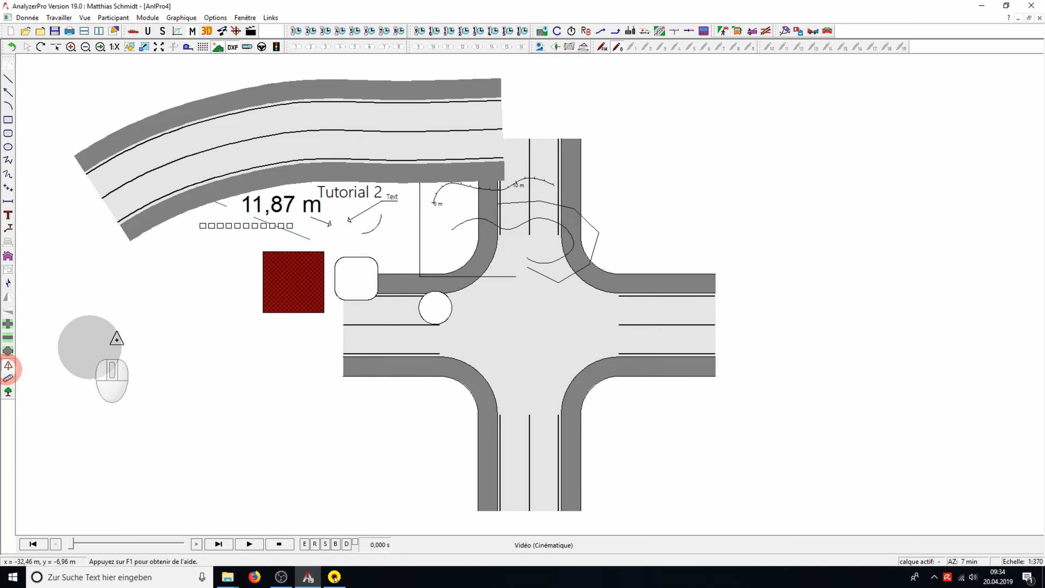
click(755, 170)
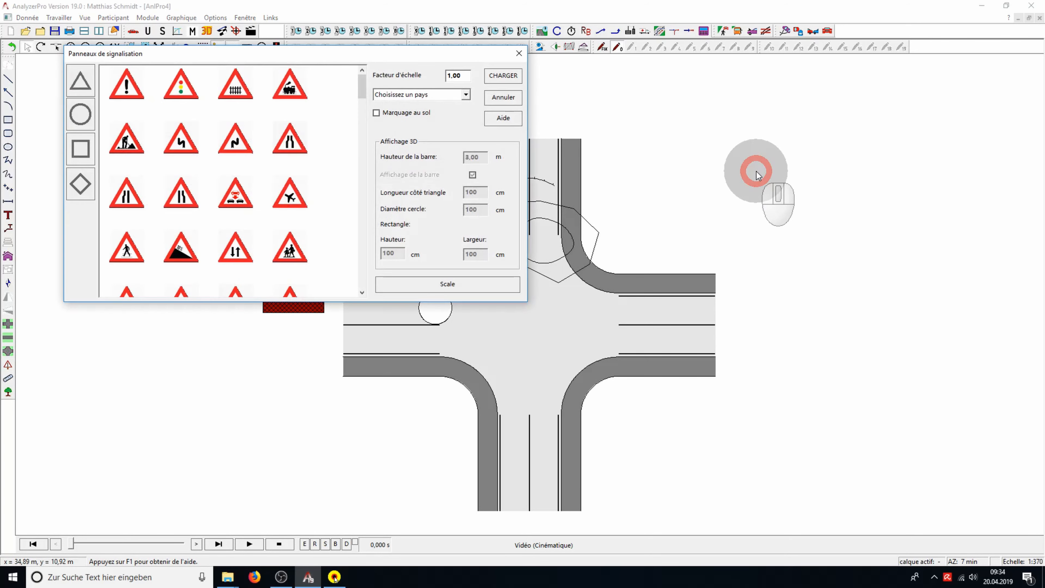
scroll(282, 178, down, 1)
scroll(283, 178, down, 10)
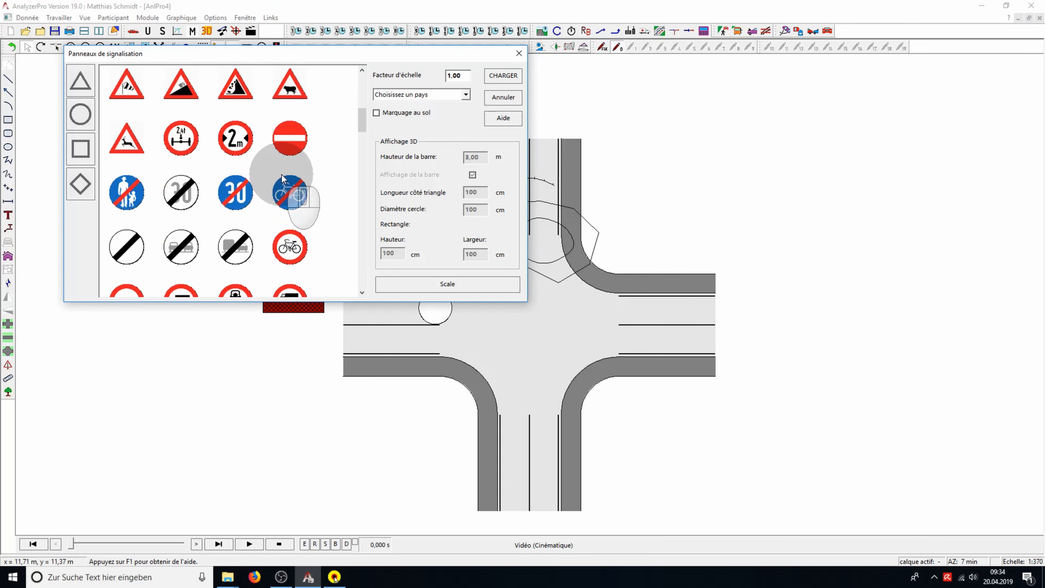
click(86, 149)
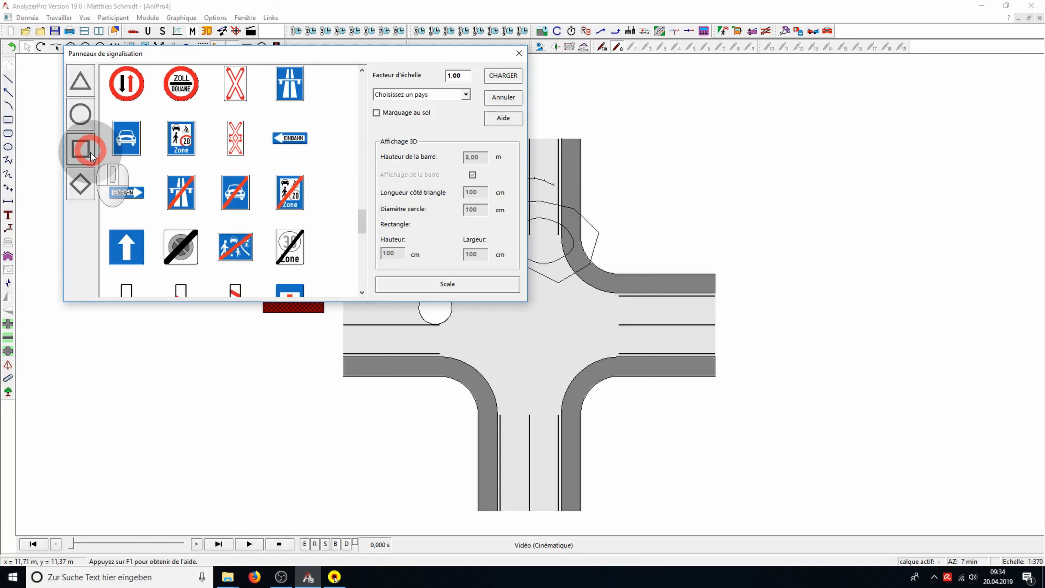
click(82, 183)
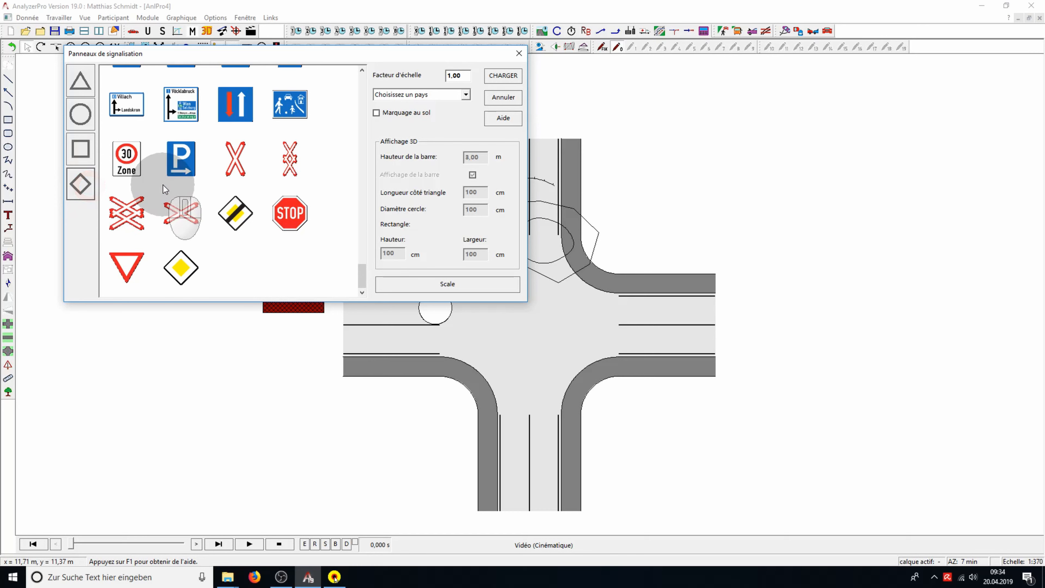
click(80, 85)
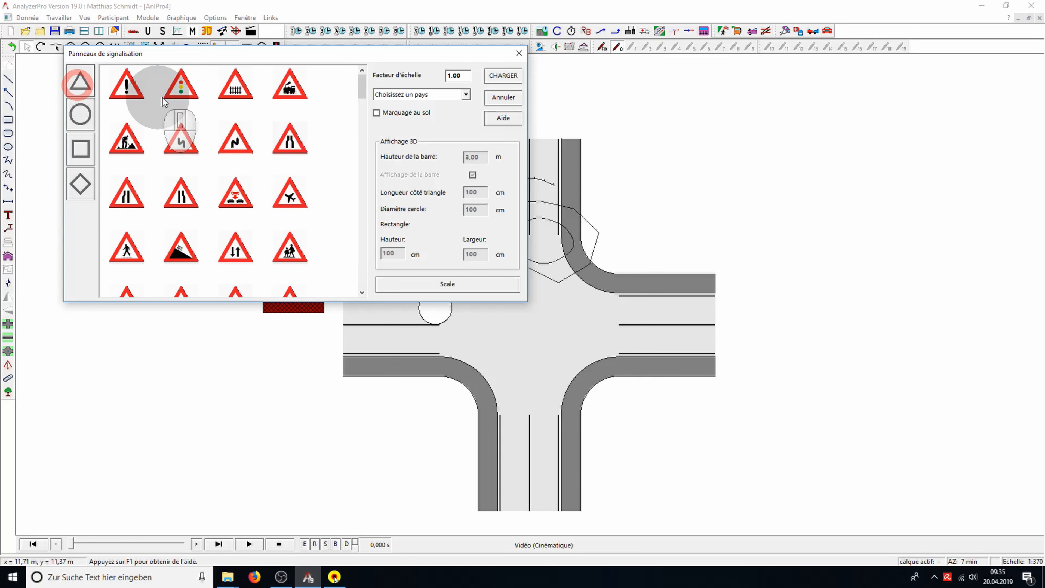
Load the triangular level-crossing warning sign with the gate symbol at scale factor 1.00 and inspect it up close
click(240, 93)
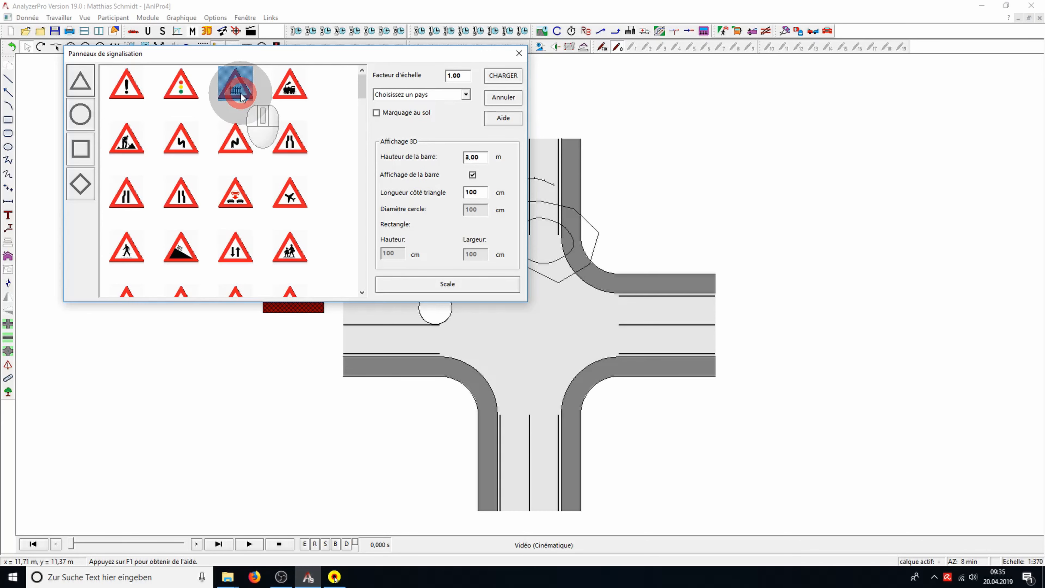
click(518, 79)
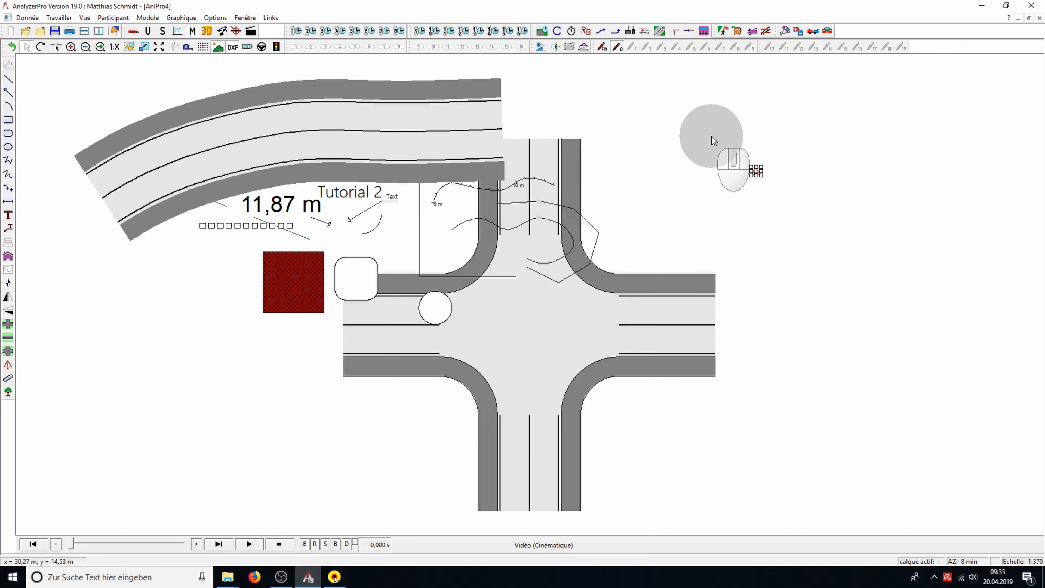
scroll(792, 171, up, 5)
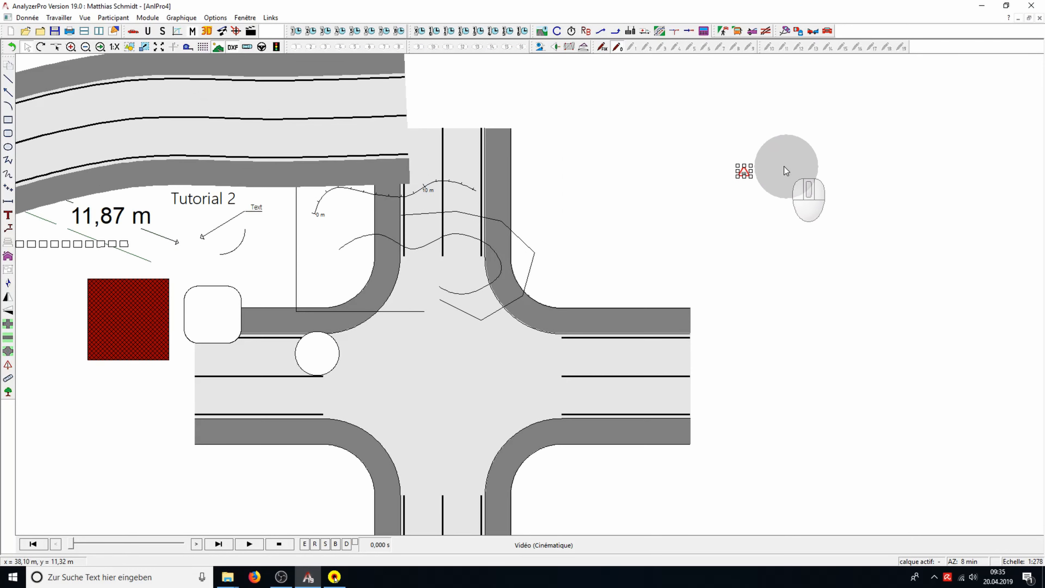
scroll(768, 169, up, 1)
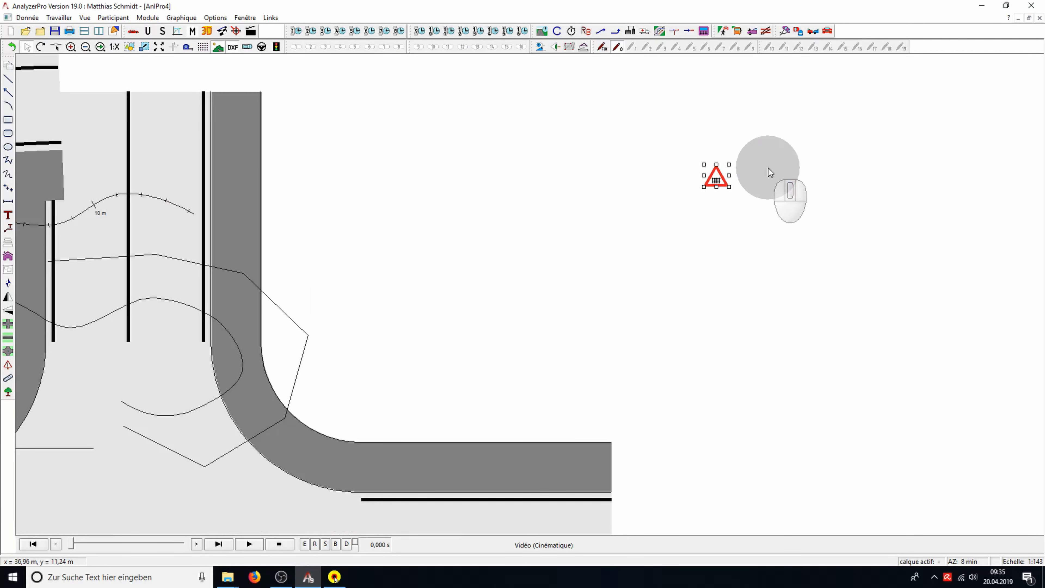
Place three outlines of vehicle 1 with its DXF shape in the empty area between the intersection and the warning sign
click(5, 381)
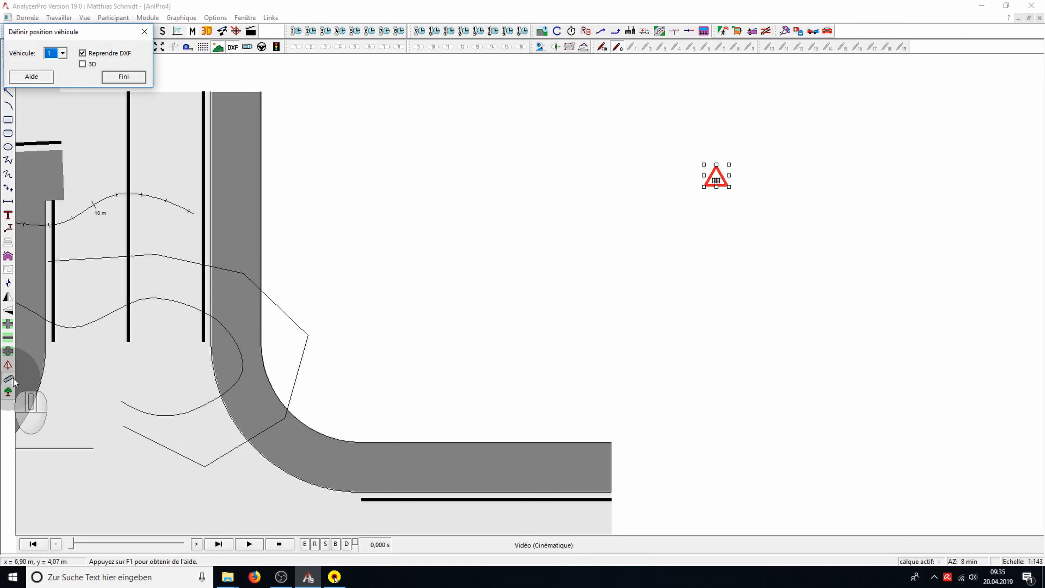
click(448, 337)
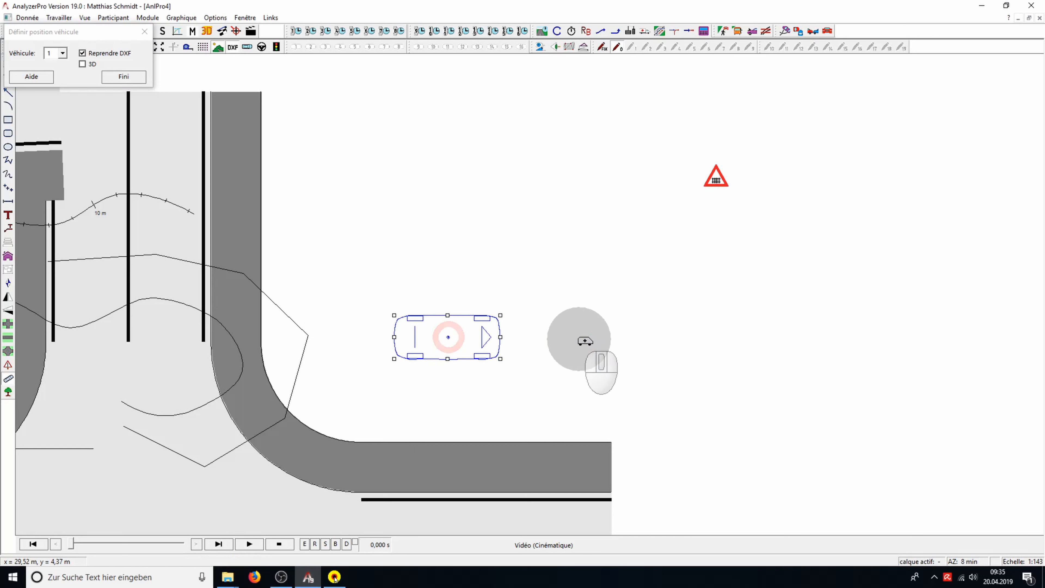
click(629, 346)
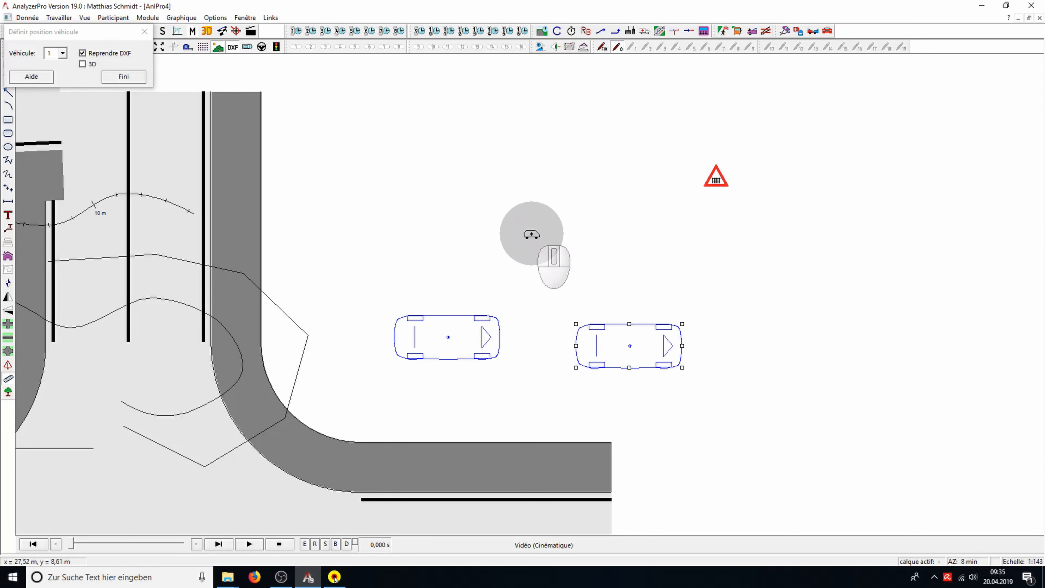
click(531, 234)
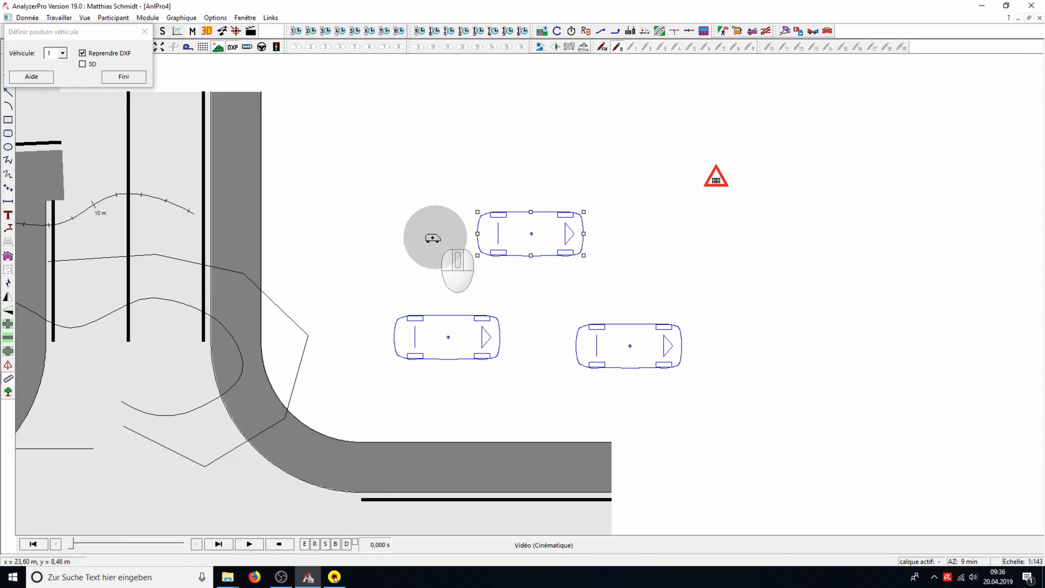
right_click(412, 237)
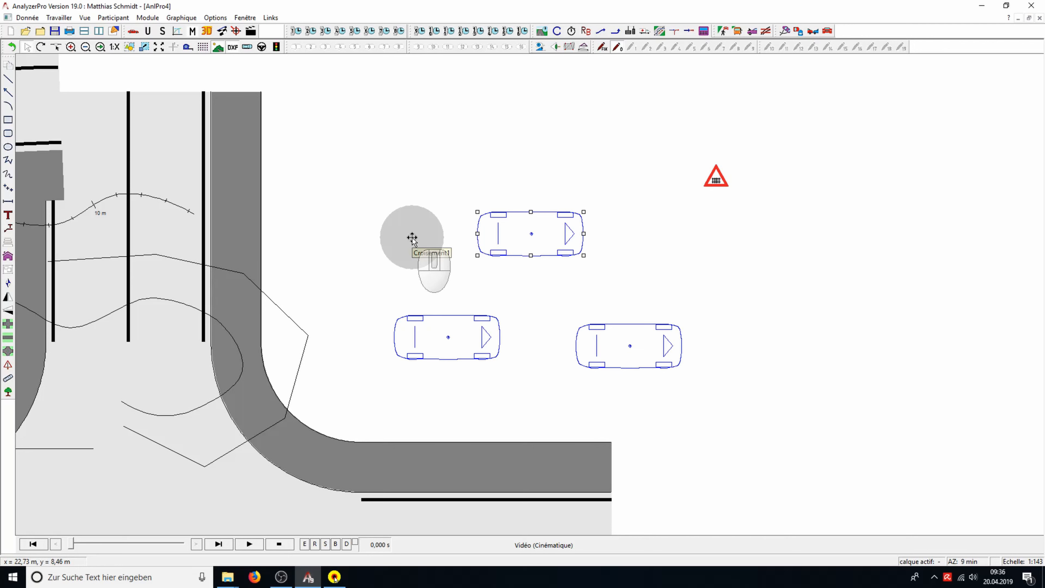
Close the current sketch and create a new empty one
click(1040, 18)
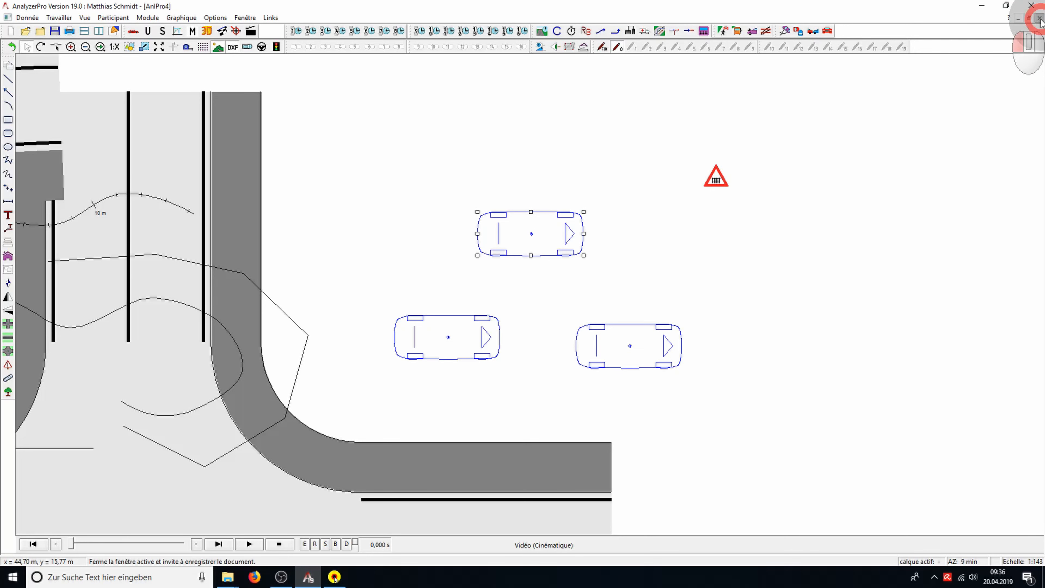
click(525, 310)
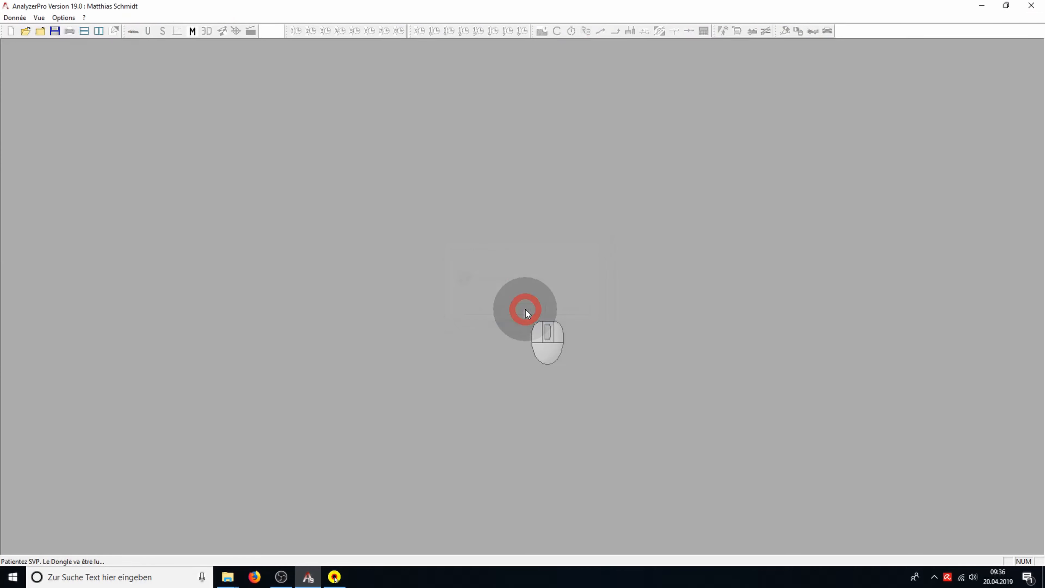
click(11, 32)
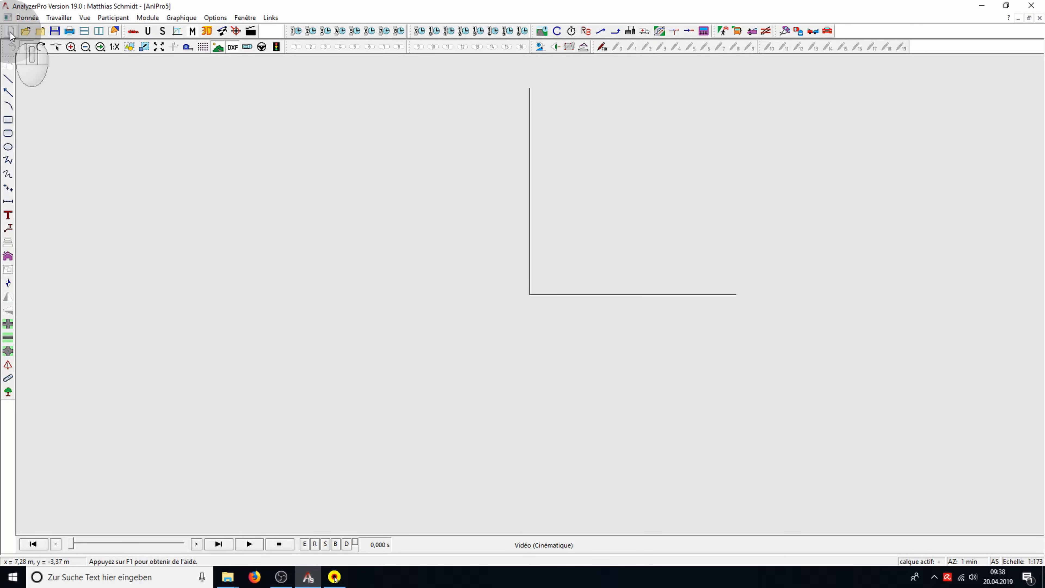
Insert the image 2. Bild.JPG from USB drive D: as a background object, placed to the left of the coordinate axes
click(12, 261)
click(240, 234)
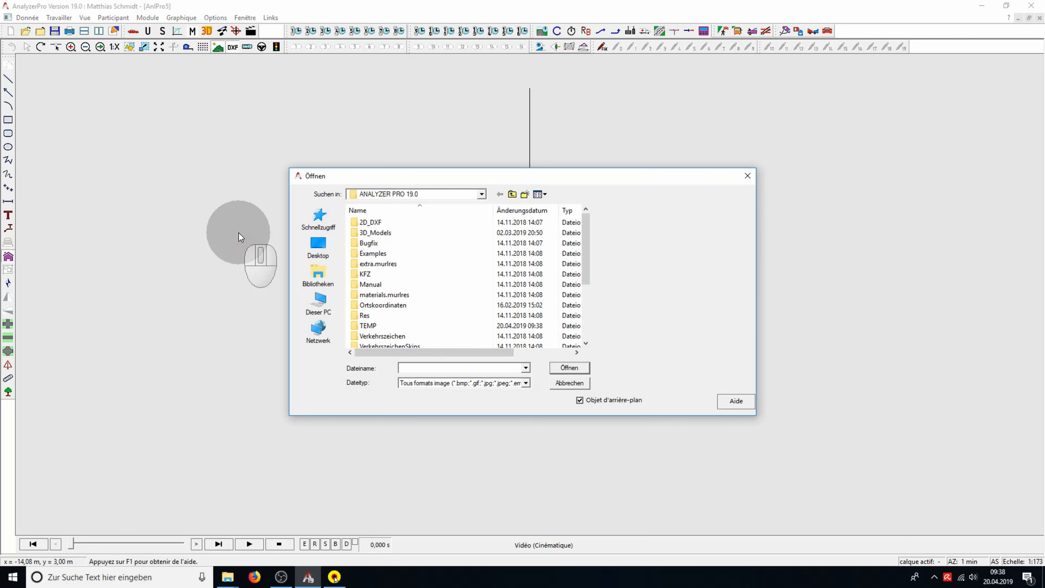
click(323, 299)
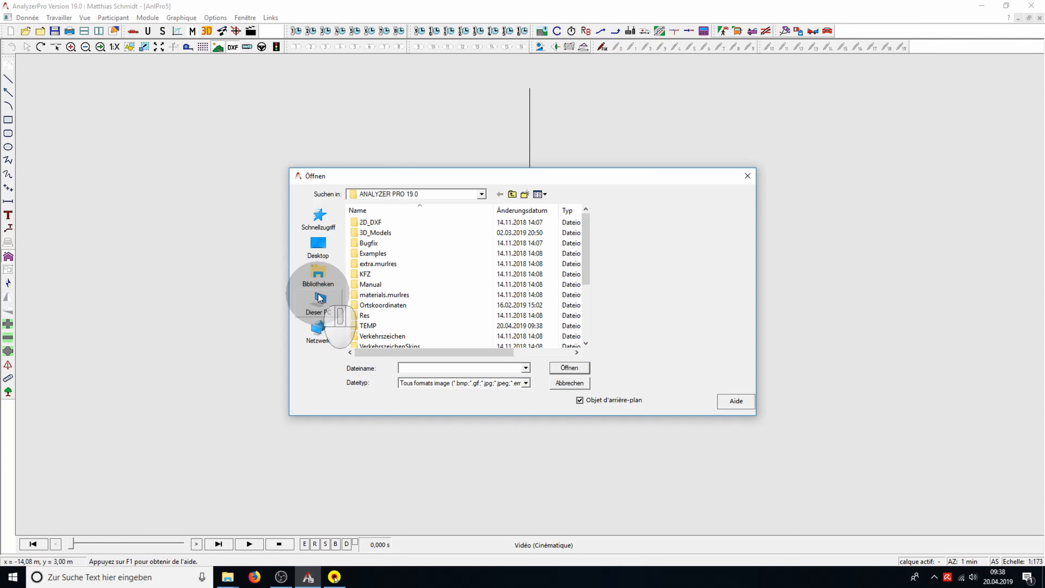
click(482, 195)
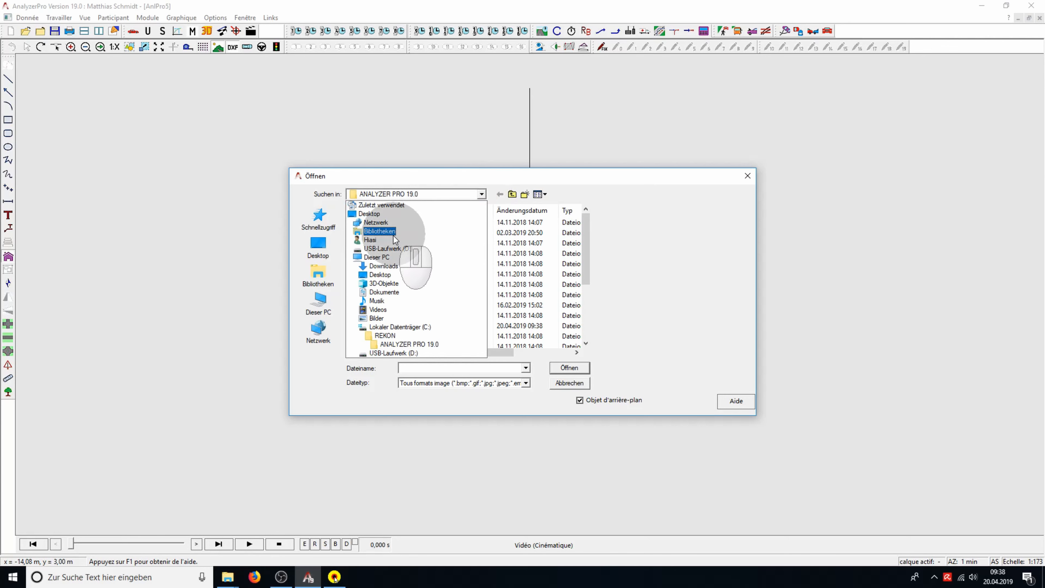
click(387, 249)
click(375, 233)
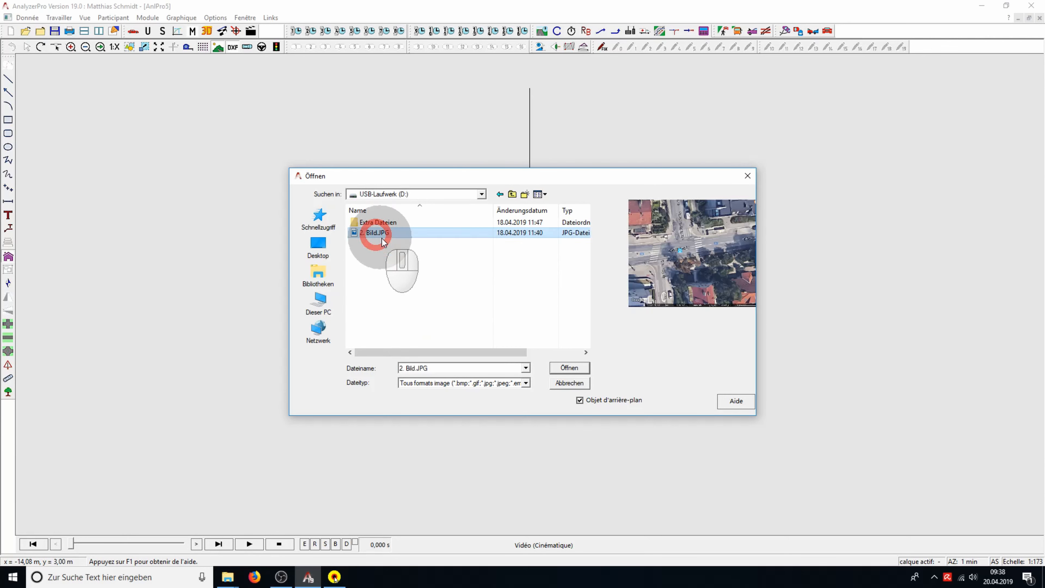
click(571, 367)
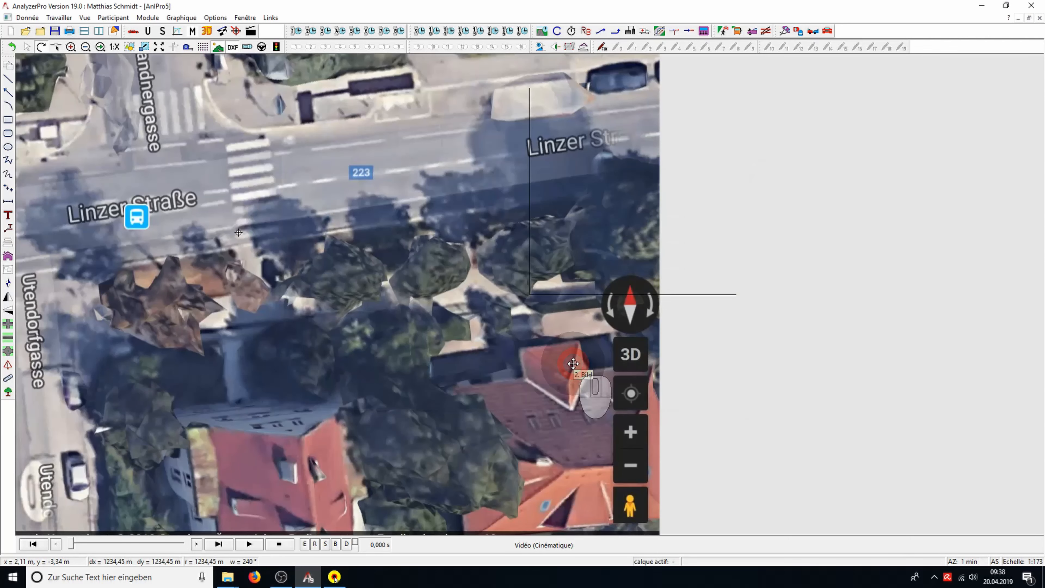